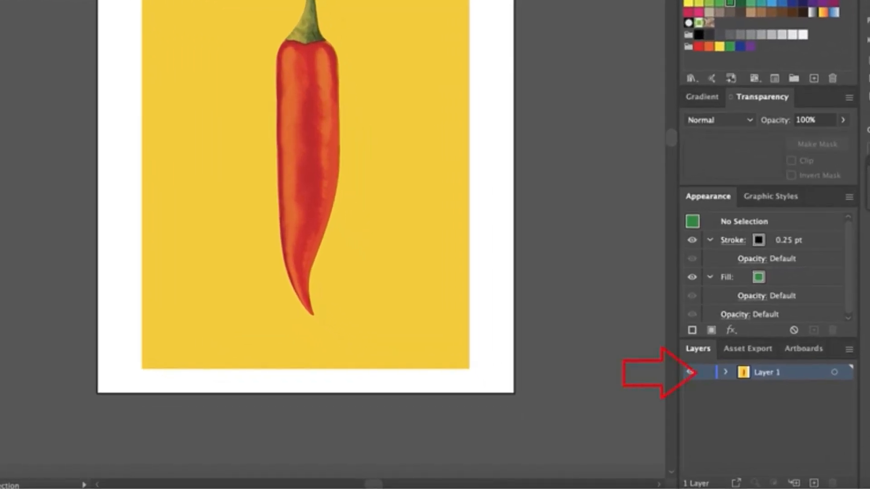
# Step: Lock the layer with the pepper photo and create a new layer above it
pyautogui.click(706, 372)
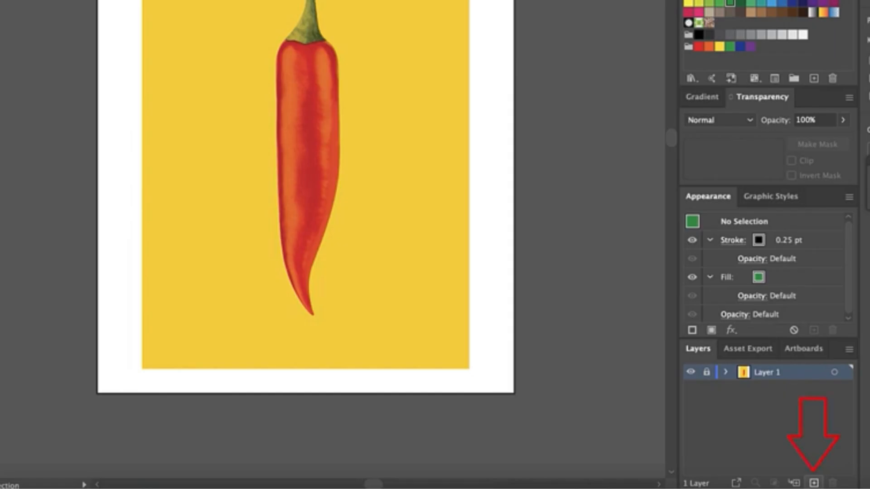
pyautogui.click(813, 483)
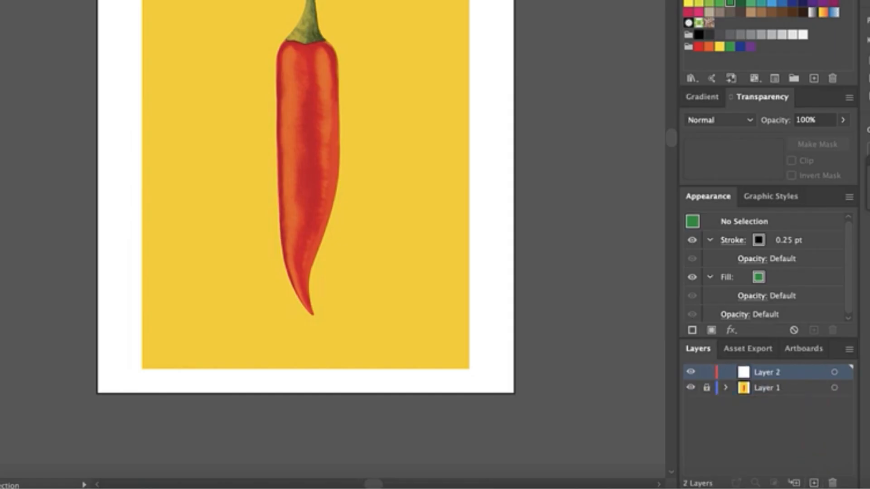
pyautogui.hscroll(2, 306, 197)
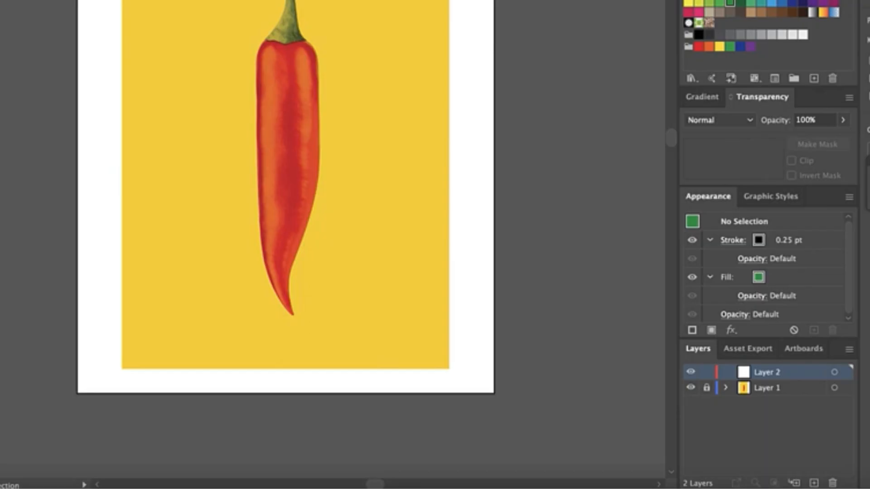
# Step: Set the new layer's highlight color to black in its layer options
pyautogui.doubleClick(788, 372)
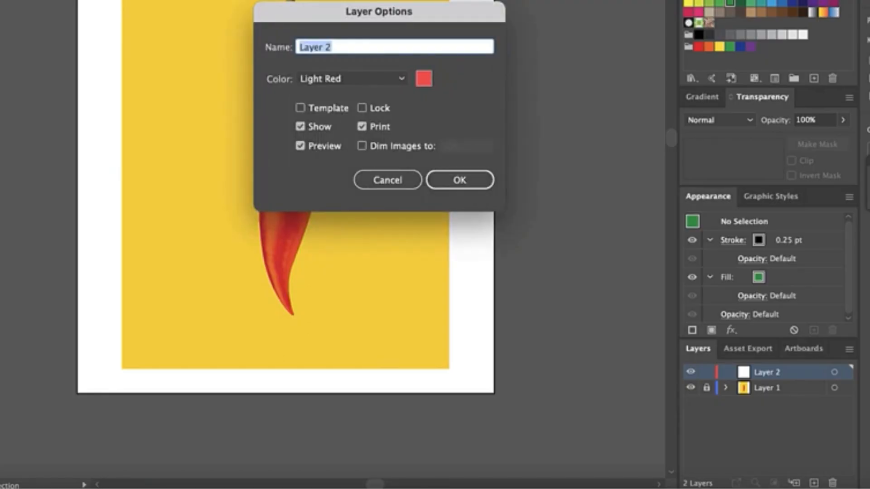
pyautogui.click(424, 79)
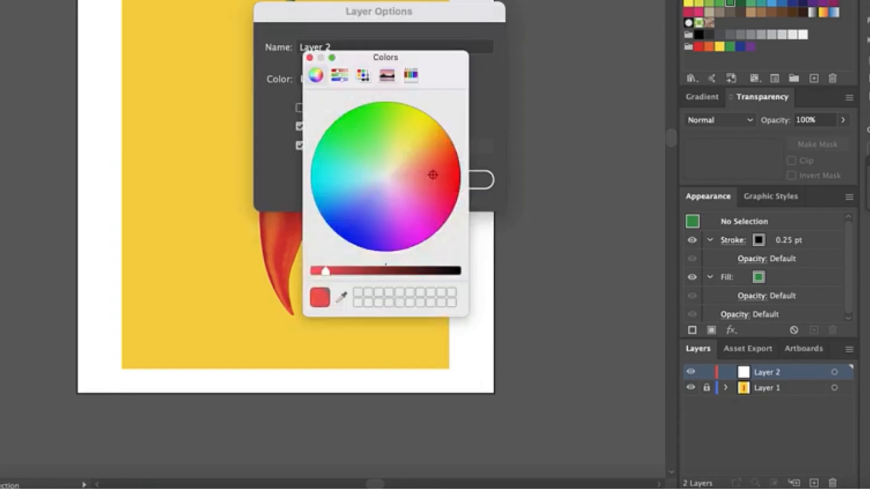
pyautogui.moveTo(325, 271); pyautogui.dragTo(460, 271)
pyautogui.click(310, 57)
pyautogui.click(460, 180)
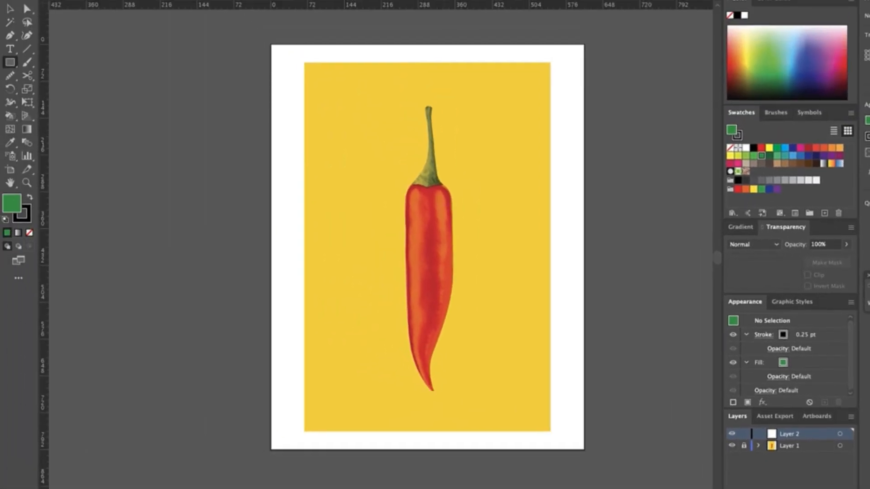
# Step: Draw a rectangle covering the pepper's red body and add a gradient mesh point at its center
pyautogui.scroll(2, 443, 293)
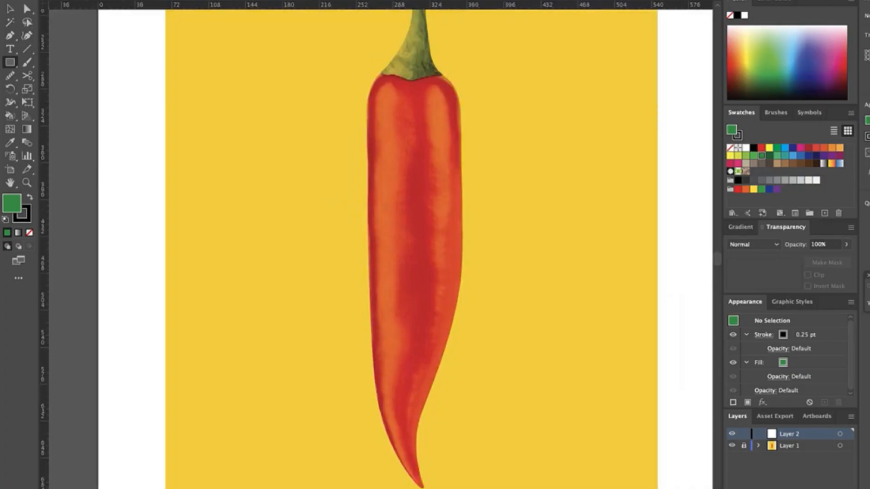
pyautogui.moveTo(365, 71)
pyautogui.mouseDown()
pyautogui.moveTo(446, 111)
pyautogui.moveTo(462, 140)
pyautogui.moveTo(473, 389)
pyautogui.moveTo(466, 488)
pyautogui.mouseUp()
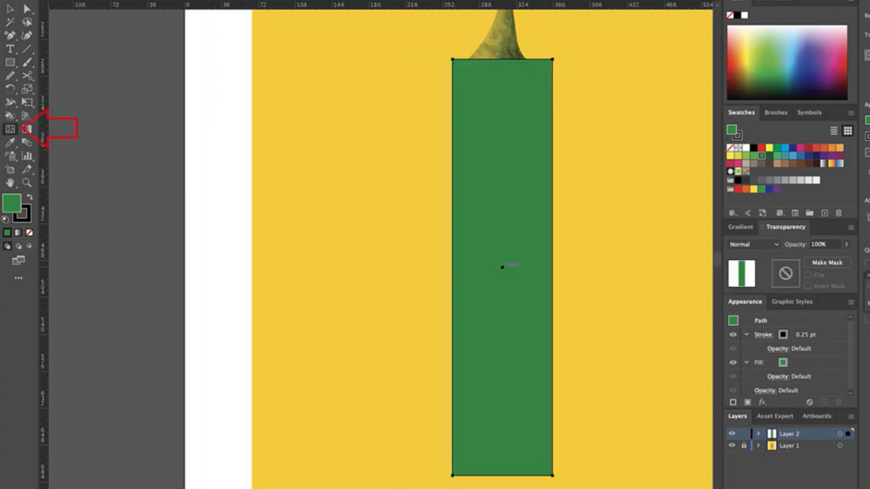
pyautogui.click(502, 267)
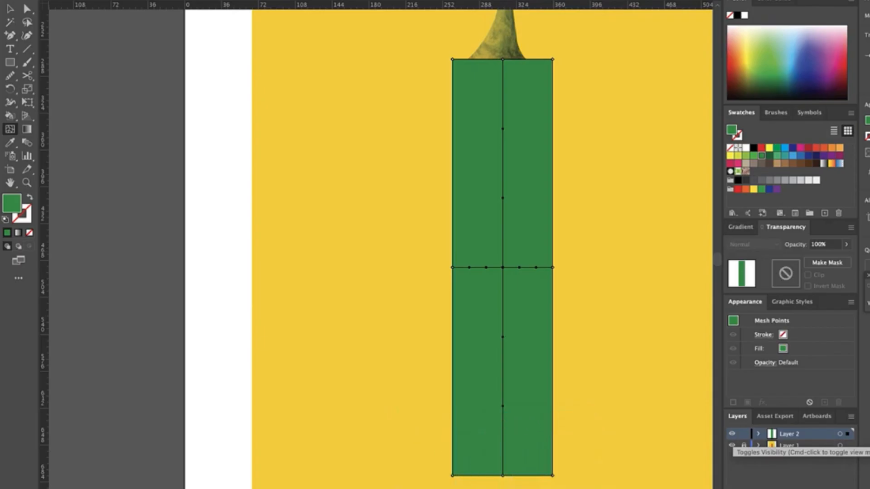
# Step: Show Layer 2 in outline view and add horizontal mesh lines at the pepper's upper shoulder and lower taper
pyautogui.keyDown('super'); pyautogui.click(731, 433); pyautogui.keyUp('super')
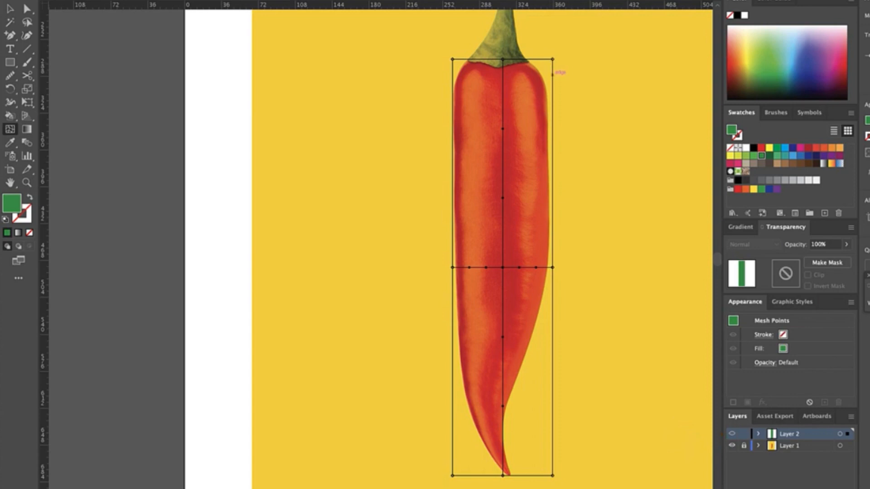
pyautogui.click(553, 76)
pyautogui.click(552, 384)
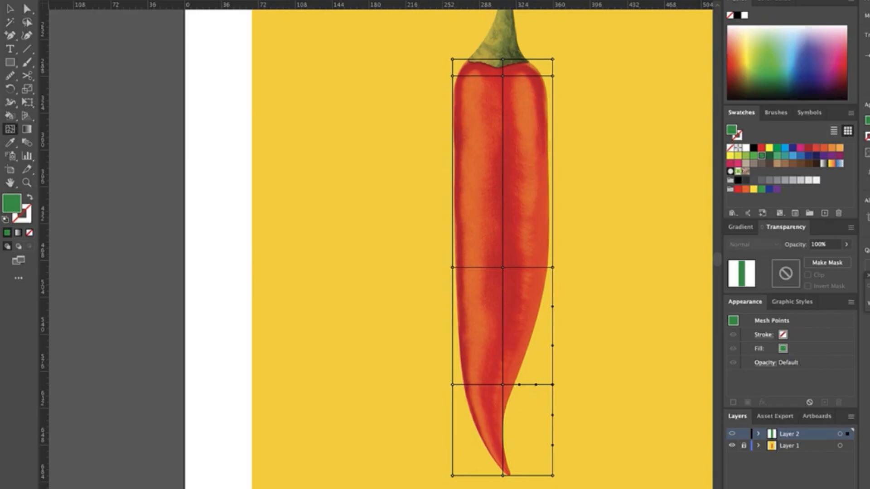
# Step: Move the mesh's lower-right corner and bottom middle point to the pepper's tip and adjust their handles
pyautogui.scroll(10, 521, 474)
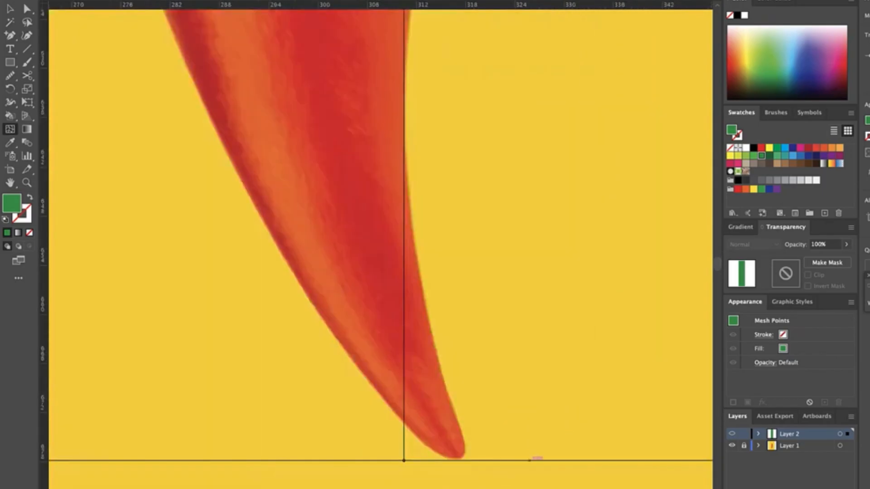
pyautogui.scroll(-5, 417, 426)
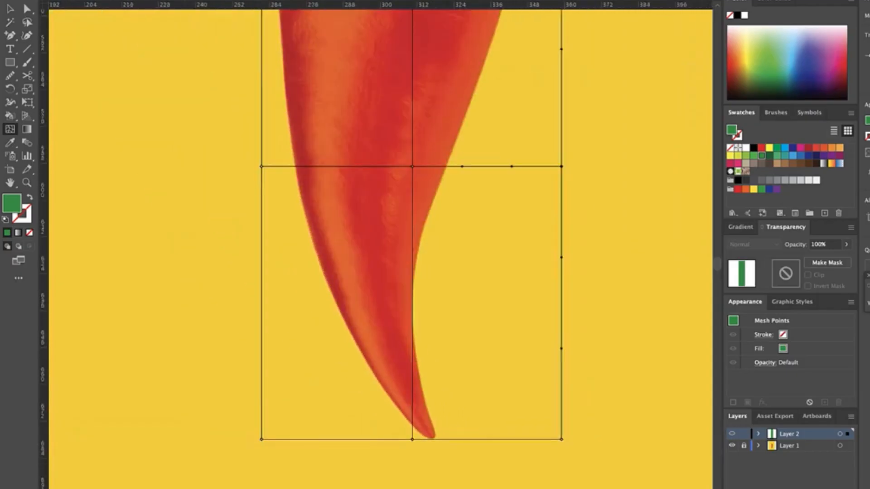
pyautogui.hscroll(3, 380, 245)
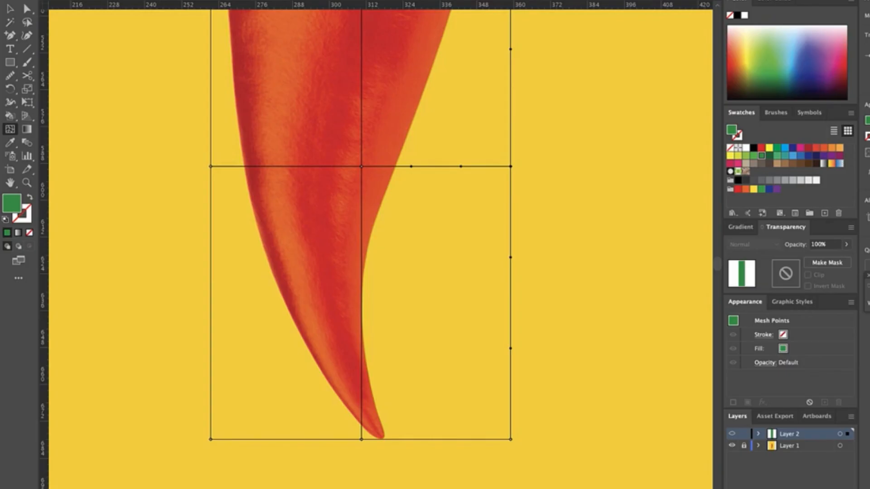
pyautogui.press('a')
pyautogui.moveTo(511, 439); pyautogui.dragTo(375, 394)
pyautogui.scroll(2, 380, 429)
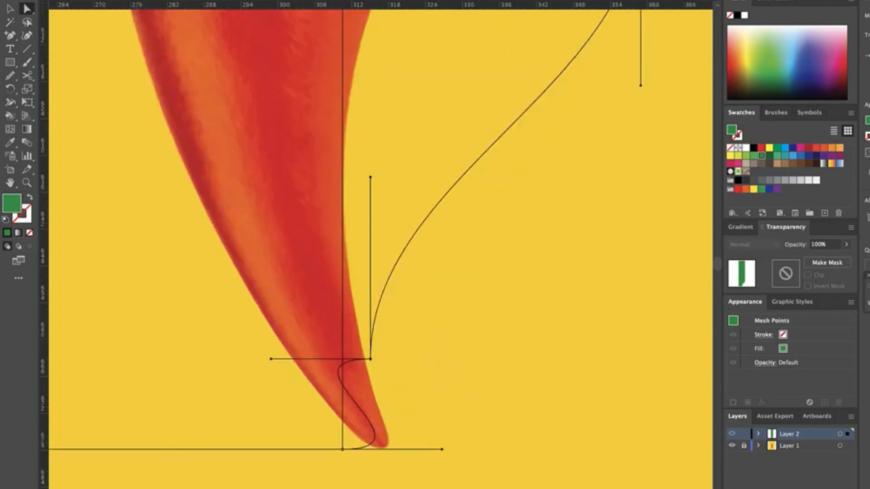
pyautogui.scroll(1, 385, 471)
pyautogui.moveTo(330, 439); pyautogui.dragTo(353, 443)
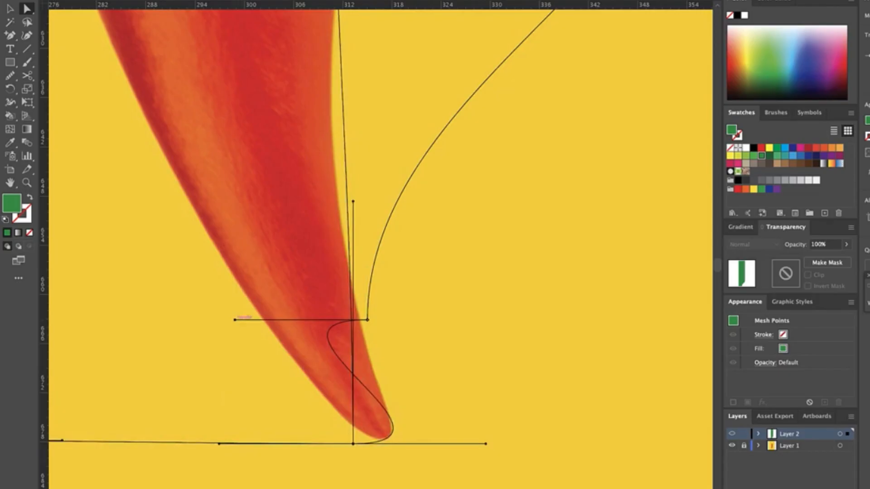
pyautogui.moveTo(235, 320); pyautogui.dragTo(381, 354)
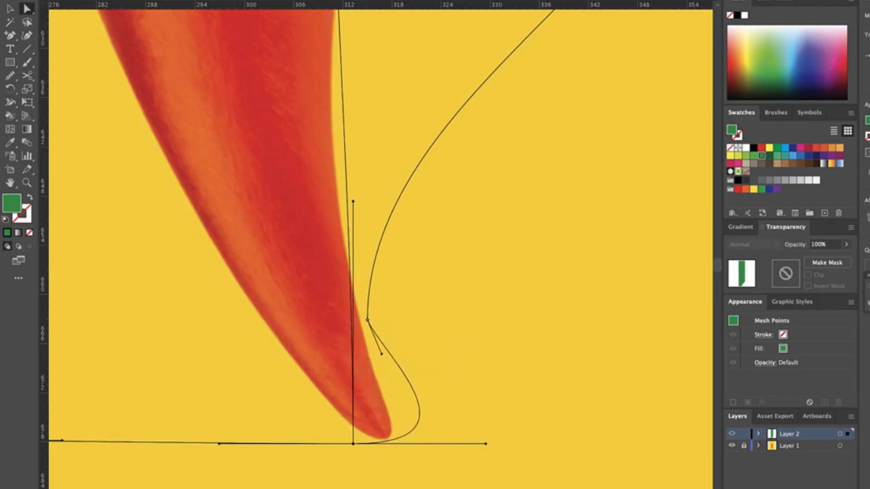
pyautogui.moveTo(485, 443); pyautogui.dragTo(463, 438)
# Step: Add a mesh point at the pepper's tip and fit the neighboring points and handles to its rounded outline
pyautogui.press('u')
pyautogui.click(401, 430)
pyautogui.press('a')
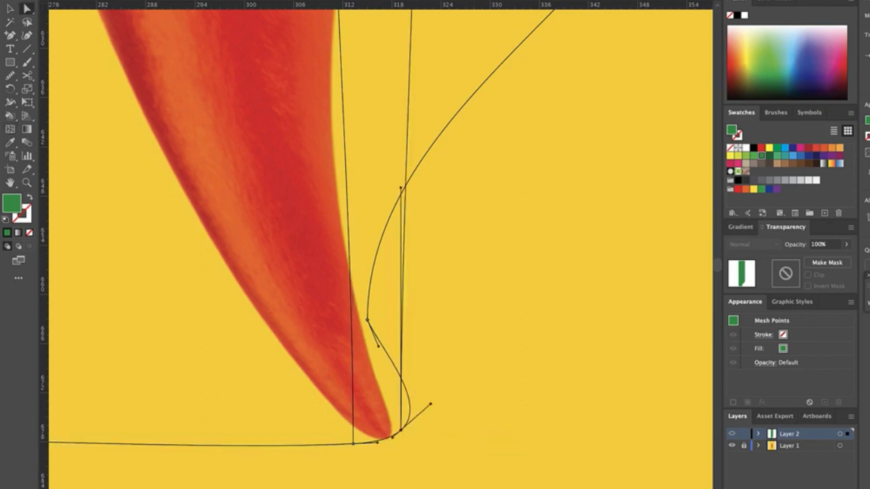
pyautogui.moveTo(401, 430); pyautogui.dragTo(393, 436)
pyautogui.moveTo(423, 410); pyautogui.dragTo(395, 397)
pyautogui.moveTo(393, 436); pyautogui.dragTo(391, 430)
pyautogui.moveTo(367, 320); pyautogui.dragTo(356, 303)
pyautogui.moveTo(390, 394); pyautogui.dragTo(373, 371)
pyautogui.click(391, 430)
pyautogui.moveTo(395, 185); pyautogui.dragTo(405, 188)
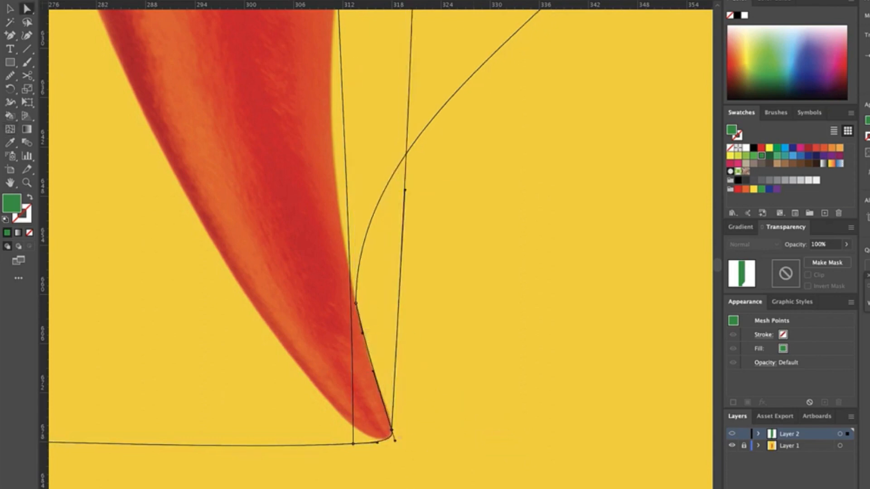
pyautogui.moveTo(354, 444); pyautogui.dragTo(360, 426)
pyautogui.moveTo(383, 424); pyautogui.dragTo(378, 435)
# Step: Pull the lower mesh row in to the pepper's right edge and curve the vertical lines toward the tip
pyautogui.press('super+minus')
pyautogui.scroll(8, 380, 250)
pyautogui.moveTo(654, 69); pyautogui.dragTo(472, 69)
pyautogui.moveTo(356, 70); pyautogui.dragTo(278, 70)
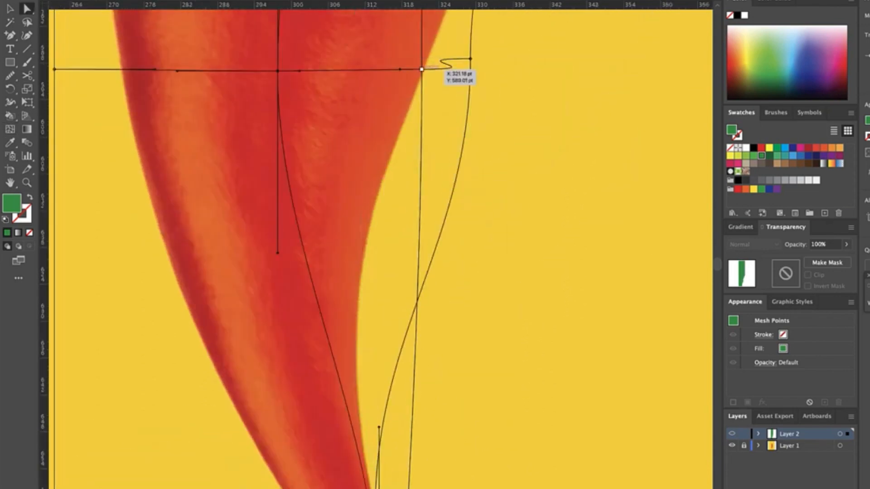
pyautogui.moveTo(421, 69); pyautogui.dragTo(331, 64)
pyautogui.moveTo(471, 70); pyautogui.dragTo(427, 58)
pyautogui.moveTo(427, 240); pyautogui.dragTo(339, 235)
pyautogui.scroll(-5, 362, 226)
pyautogui.moveTo(385, 281); pyautogui.dragTo(230, 262)
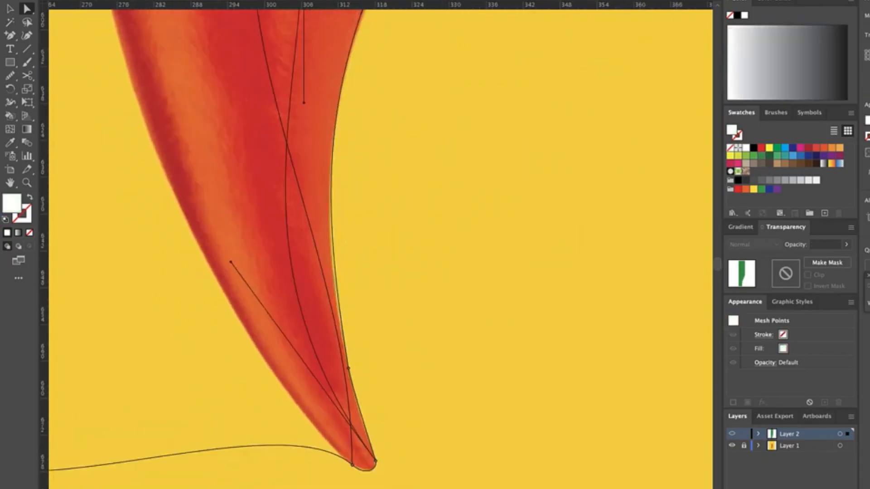
pyautogui.click(332, 204)
# Step: Fit the right end of the middle mesh row and its adjoining handle to the pepper's right edge
pyautogui.scroll(5, 381, 226)
pyautogui.press('super+minus')
pyautogui.press('super+minus')
pyautogui.scroll(6, 407, 182)
pyautogui.moveTo(525, 118); pyautogui.dragTo(512, 84)
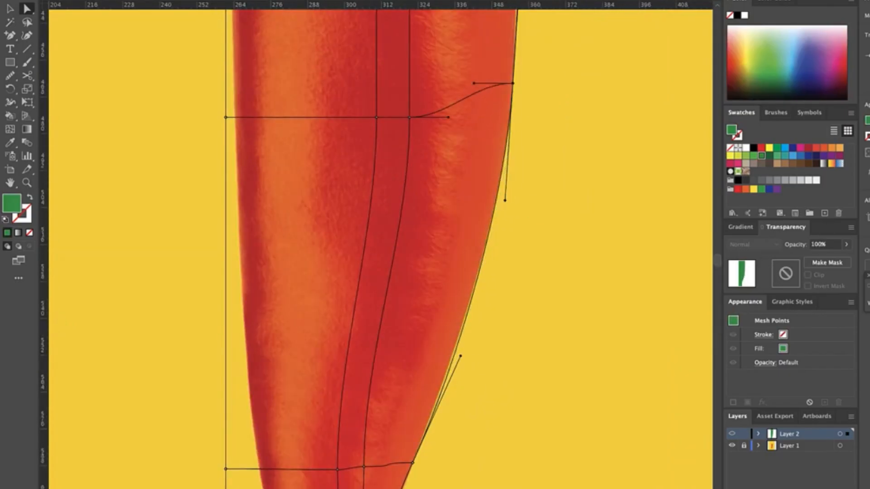
pyautogui.moveTo(461, 355); pyautogui.dragTo(457, 356)
# Step: Add a horizontal mesh line across the upper body and align its right end with the pepper's edge
pyautogui.scroll(10, 457, 272)
pyautogui.press('super+minus')
pyautogui.press('u')
pyautogui.click(506, 196)
pyautogui.press('a')
pyautogui.moveTo(490, 230); pyautogui.dragTo(481, 230)
# Step: Fit the mesh's upper-right corner and shoulder point to the pepper's rounded right shoulder, then deselect the mesh
pyautogui.scroll(3, 484, 158)
pyautogui.moveTo(487, 159); pyautogui.dragTo(476, 184)
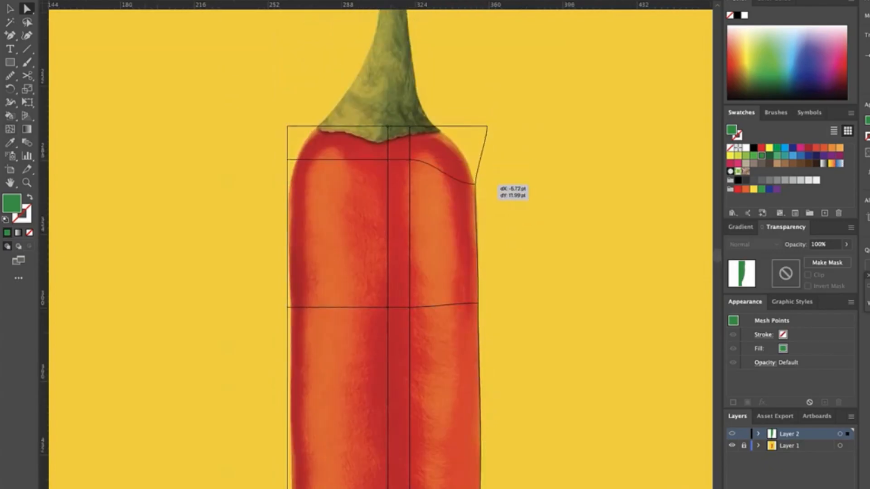
pyautogui.scroll(3, 437, 128)
pyautogui.moveTo(588, 131); pyautogui.dragTo(449, 145)
pyautogui.moveTo(448, 178); pyautogui.dragTo(484, 160)
pyautogui.moveTo(448, 144); pyautogui.dragTo(448, 146)
pyautogui.moveTo(552, 302); pyautogui.dragTo(549, 298)
pyautogui.moveTo(549, 445); pyautogui.dragTo(559, 435)
pyautogui.click(615, 235)
# Step: Fit the mesh's lower-left corner and the lower row's left end to the pepper's left edge above the tip
pyautogui.scroll(-6, 615, 235)
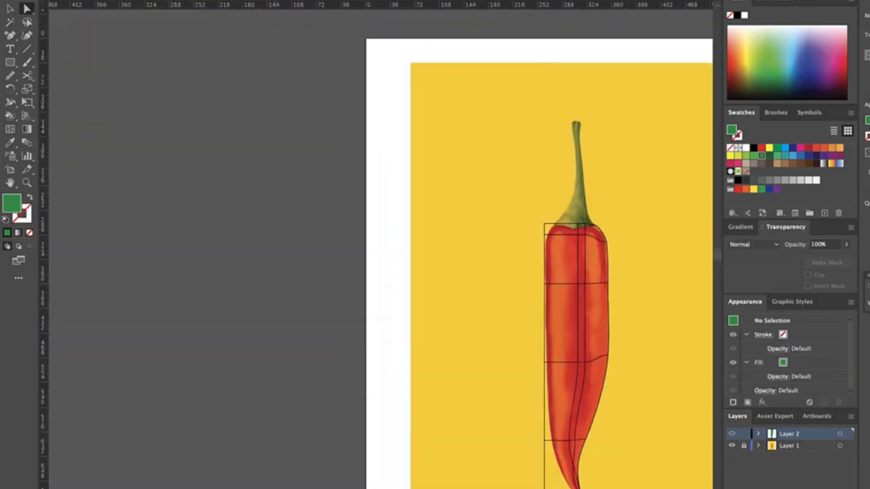
pyautogui.scroll(5, 575, 453)
pyautogui.moveTo(396, 400); pyautogui.dragTo(465, 279)
pyautogui.moveTo(466, 149); pyautogui.dragTo(378, 158)
pyautogui.moveTo(466, 270); pyautogui.dragTo(501, 259)
pyautogui.moveTo(396, 36); pyautogui.dragTo(440, 29)
pyautogui.moveTo(439, 154); pyautogui.dragTo(466, 141)
pyautogui.moveTo(501, 259); pyautogui.dragTo(519, 263)
pyautogui.moveTo(553, 308); pyautogui.dragTo(546, 314)
# Step: Adjust the interior mesh points and handles in the pepper's lower taper so the vertical lines flow toward the tip
pyautogui.scroll(4, 545, 314)
pyautogui.click(610, 421)
pyautogui.moveTo(612, 363); pyautogui.dragTo(549, 376)
pyautogui.click(568, 294)
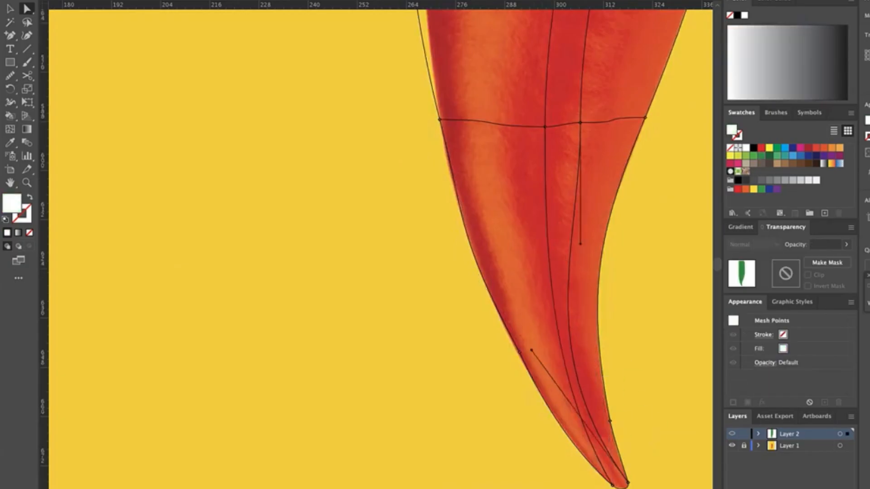
pyautogui.moveTo(580, 122); pyautogui.dragTo(583, 114)
pyautogui.moveTo(545, 127); pyautogui.dragTo(543, 115)
# Step: Refine the left-edge mesh points and handles along the pepper's lower and middle body to match its outline
pyautogui.scroll(-3, 505, 395)
pyautogui.click(492, 345)
pyautogui.moveTo(464, 118); pyautogui.dragTo(443, 134)
pyautogui.scroll(4, 489, 346)
pyautogui.click(453, 326)
pyautogui.click(463, 163)
pyautogui.scroll(-3, 455, 380)
pyautogui.click(444, 57)
pyautogui.scroll(6, 444, 134)
pyautogui.scroll(6, 443, 187)
pyautogui.moveTo(438, 226); pyautogui.dragTo(441, 227)
# Step: Shape the upper-left part of the mesh to the pepper's rounded left shoulder by moving its points and handles
pyautogui.scroll(4, 455, 135)
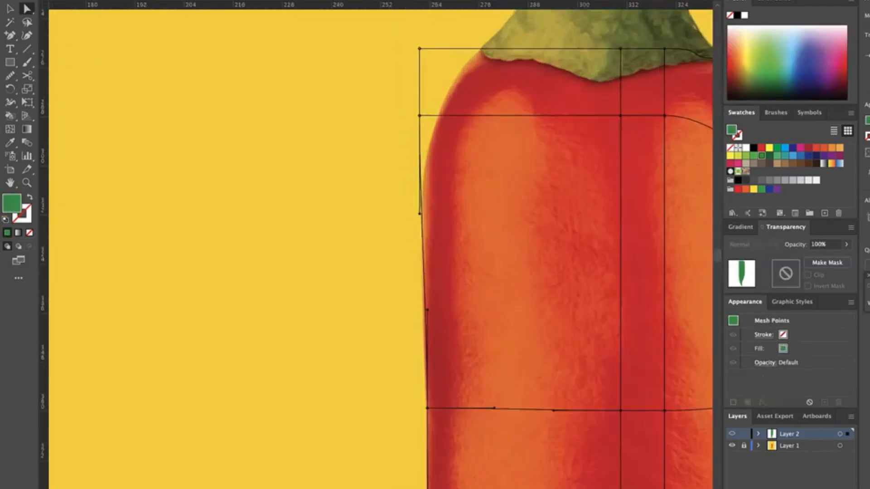
pyautogui.moveTo(373, 106); pyautogui.dragTo(442, 111)
pyautogui.click(373, 206)
pyautogui.moveTo(373, 174); pyautogui.dragTo(373, 161)
pyautogui.moveTo(373, 206); pyautogui.dragTo(396, 219)
pyautogui.moveTo(443, 111); pyautogui.dragTo(437, 122)
pyautogui.moveTo(396, 175); pyautogui.dragTo(405, 182)
pyautogui.scroll(-4, 404, 182)
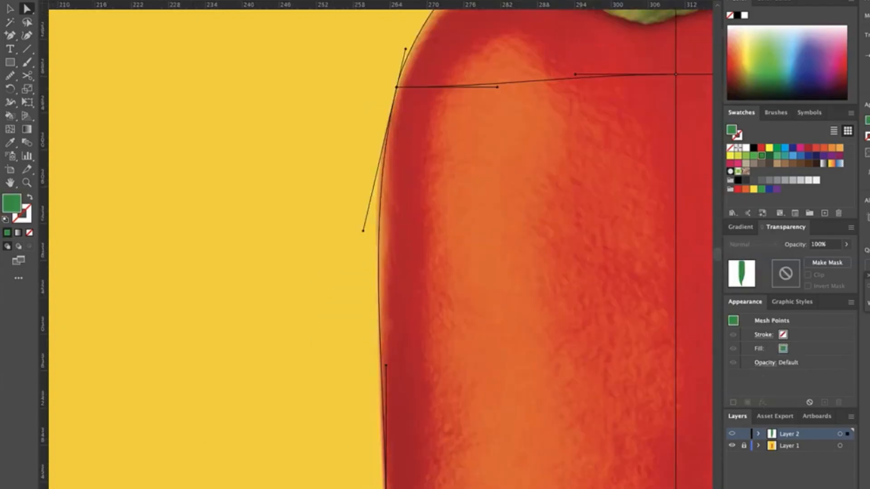
# Step: Align the mesh's top-edge points and handles with the wavy lower rim of the green stem
pyautogui.scroll(-5, 407, 226)
pyautogui.scroll(8, 453, 181)
pyautogui.moveTo(513, 180); pyautogui.dragTo(486, 230)
pyautogui.moveTo(579, 180); pyautogui.dragTo(585, 202)
pyautogui.moveTo(616, 202); pyautogui.dragTo(599, 201)
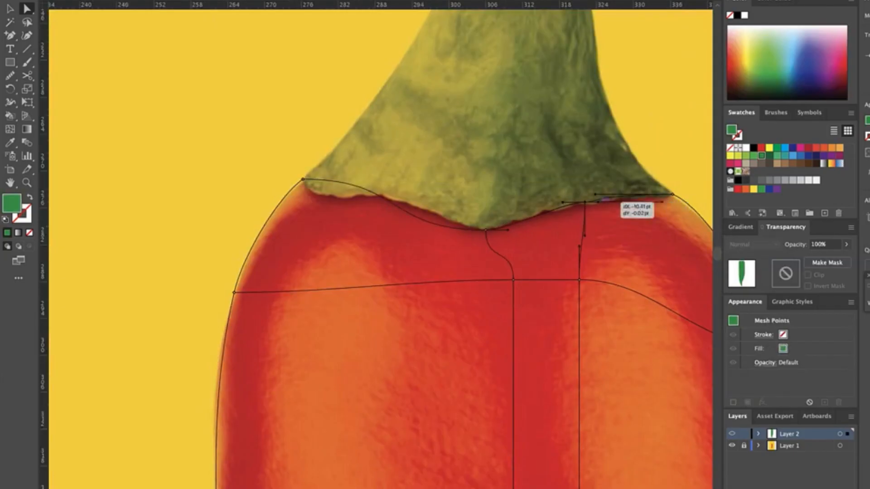
pyautogui.moveTo(485, 230); pyautogui.dragTo(485, 227)
pyautogui.moveTo(424, 227); pyautogui.dragTo(409, 211)
pyautogui.moveTo(364, 179); pyautogui.dragTo(318, 193)
# Step: Add a vertical mesh line through the left highlight and fit its top point and nearby handles to the stem's rim
pyautogui.press('u')
pyautogui.click(389, 207)
pyautogui.moveTo(389, 206); pyautogui.dragTo(388, 198)
pyautogui.moveTo(312, 187); pyautogui.dragTo(308, 203)
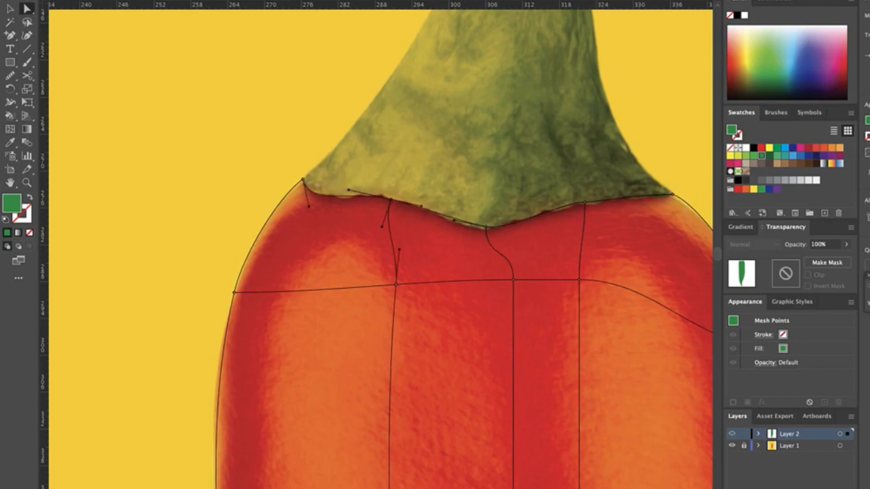
pyautogui.moveTo(454, 220); pyautogui.dragTo(462, 226)
# Step: Reposition the interior mesh points along the central vertical line to follow the pepper's shading
pyautogui.scroll(-5, 453, 226)
pyautogui.moveTo(468, 268); pyautogui.dragTo(458, 282)
pyautogui.scroll(-2, 460, 271)
pyautogui.scroll(-8, 462, 317)
pyautogui.scroll(-5, 494, 195)
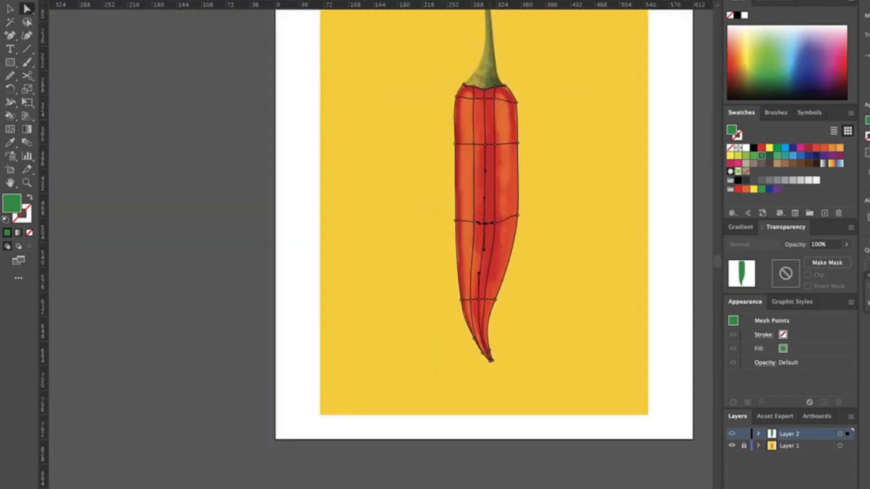
pyautogui.press('Tab')
pyautogui.scroll(4, 498, 222)
pyautogui.scroll(4, 475, 249)
pyautogui.moveTo(505, 244); pyautogui.dragTo(506, 199)
pyautogui.scroll(-5, 498, 226)
pyautogui.press('Tab')
pyautogui.scroll(3, 549, 155)
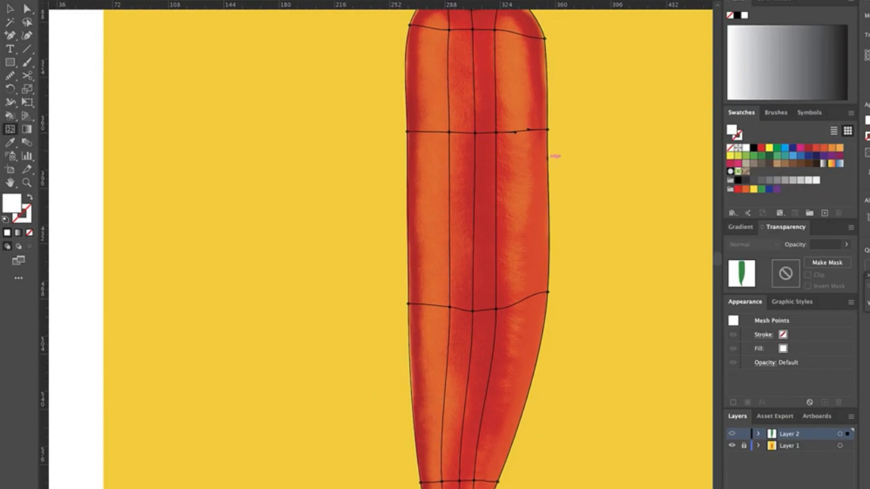
# Step: Add two more vertical mesh lines near the pepper's left and right edges
pyautogui.scroll(3, 548, 155)
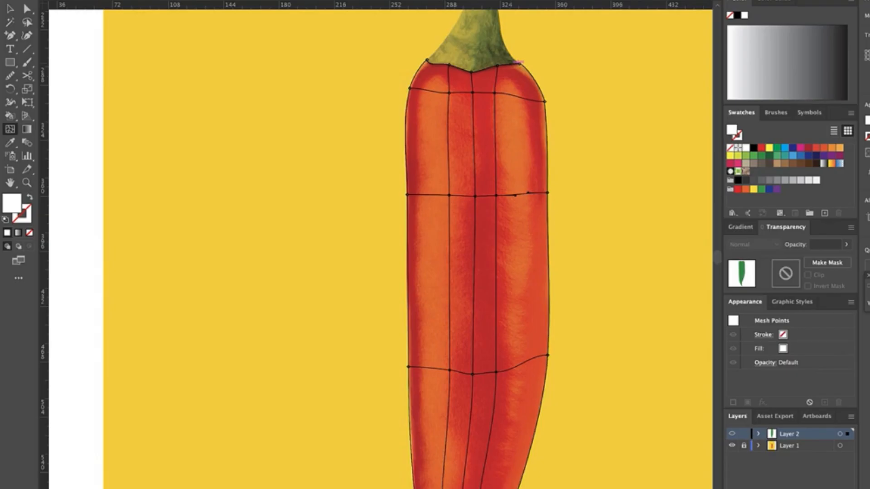
pyautogui.click(530, 100)
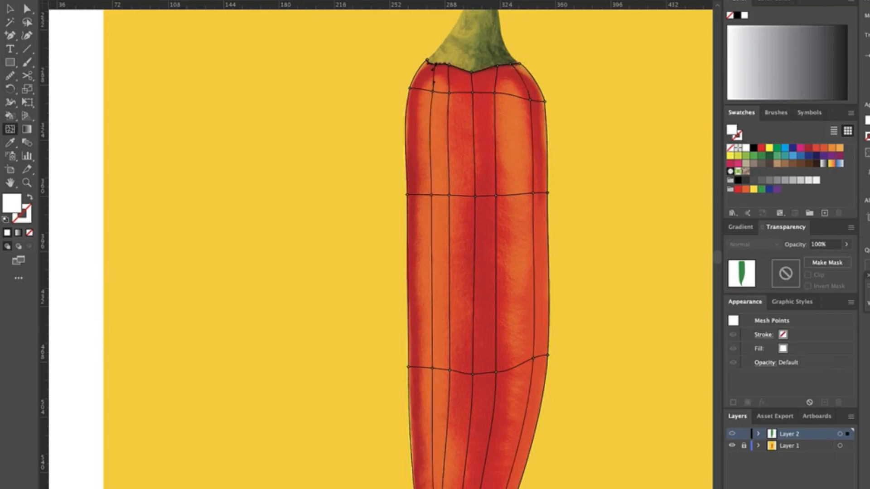
pyautogui.scroll(-5, 480, 245)
pyautogui.hscroll(-1, 480, 245)
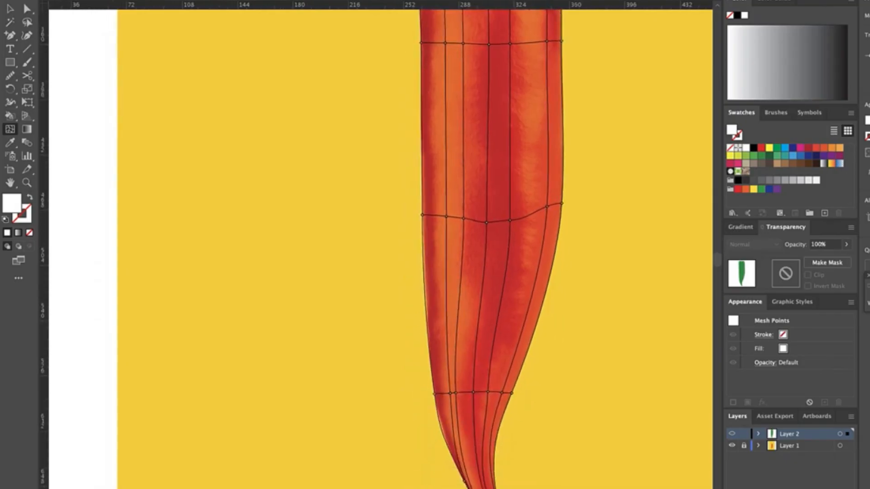
# Step: Shift mesh points on the right-hand vertical lines of the middle body to follow the right highlight
pyautogui.scroll(3, 498, 254)
pyautogui.click(28, 8)
pyautogui.moveTo(510, 293); pyautogui.dragTo(487, 290)
pyautogui.scroll(3, 487, 291)
pyautogui.moveTo(510, 191); pyautogui.dragTo(515, 190)
pyautogui.moveTo(510, 363); pyautogui.dragTo(518, 363)
pyautogui.scroll(-2, 518, 363)
pyautogui.moveTo(546, 126); pyautogui.dragTo(543, 127)
# Step: Adjust the upper mesh points near both shoulders so the vertical lines follow the highlights below the stem
pyautogui.scroll(2, 543, 128)
pyautogui.moveTo(532, 94); pyautogui.dragTo(524, 89)
pyautogui.moveTo(546, 95); pyautogui.dragTo(545, 91)
pyautogui.moveTo(412, 83); pyautogui.dragTo(413, 86)
pyautogui.moveTo(434, 85); pyautogui.dragTo(490, 76)
pyautogui.scroll(-2, 516, 55)
# Step: Move middle-body mesh points right of center and on the central line to the right, along the highlight and dark red band
pyautogui.scroll(2, 517, 54)
pyautogui.moveTo(486, 178); pyautogui.dragTo(497, 177)
pyautogui.moveTo(490, 351); pyautogui.dragTo(518, 346)
pyautogui.scroll(-4, 518, 346)
pyautogui.scroll(4, 519, 346)
pyautogui.hscroll(1, 518, 346)
pyautogui.moveTo(403, 335); pyautogui.dragTo(413, 338)
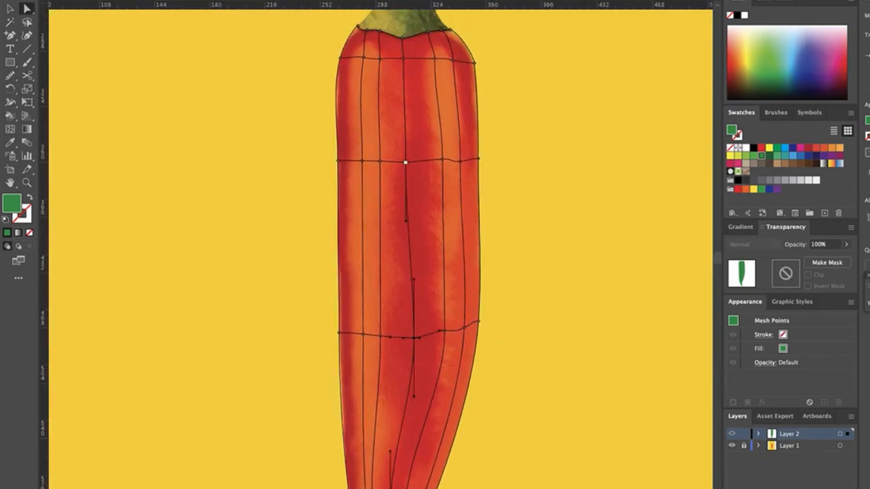
# Step: Shift the upper-body mesh points on the central line and the line left of it slightly right to follow the shading
pyautogui.moveTo(405, 162); pyautogui.dragTo(410, 162)
pyautogui.moveTo(403, 58); pyautogui.dragTo(406, 38)
pyautogui.moveTo(380, 160); pyautogui.dragTo(385, 160)
pyautogui.moveTo(380, 59); pyautogui.dragTo(384, 58)
pyautogui.scroll(-4, 384, 59)
pyautogui.hscroll(-1, 384, 59)
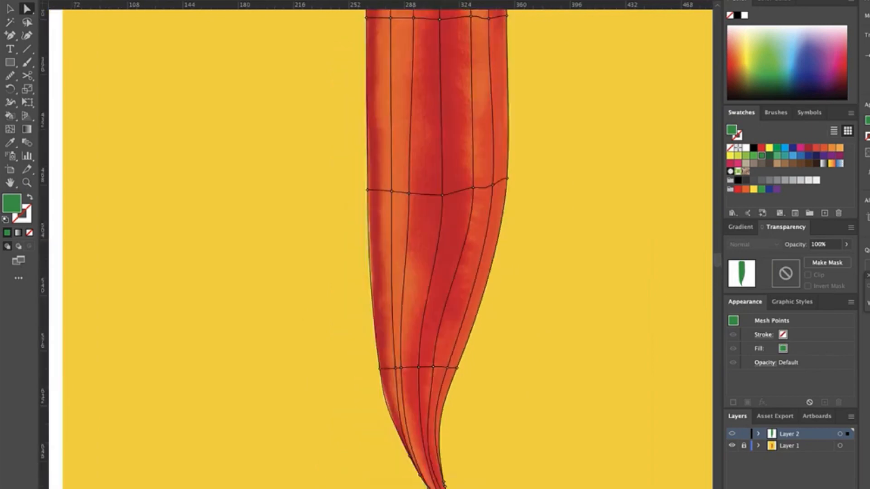
pyautogui.scroll(4, 381, 249)
# Step: Show the Navigator panel and place it beside the artwork
pyautogui.press('super+minus')
pyautogui.press('super+minus')
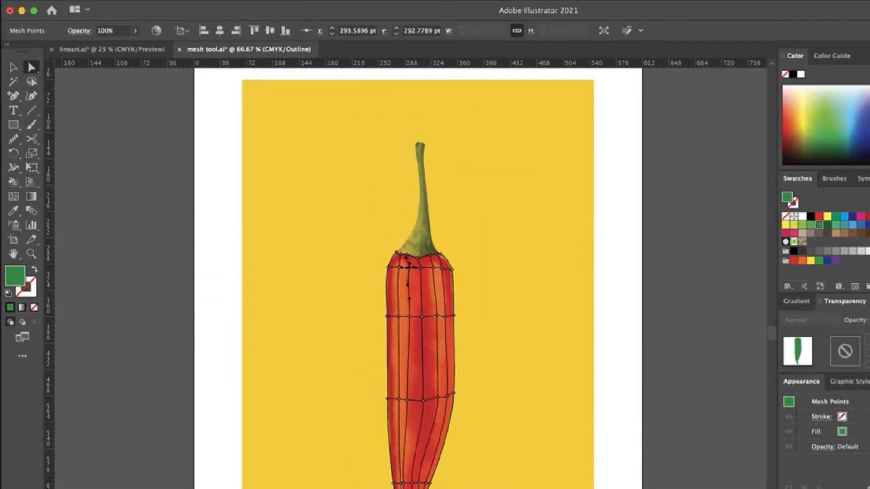
pyautogui.click(323, 8)
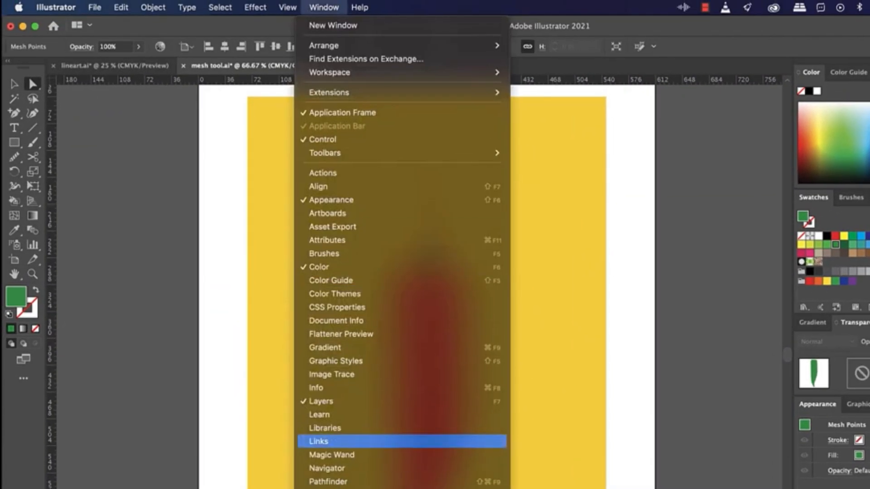
pyautogui.click(327, 467)
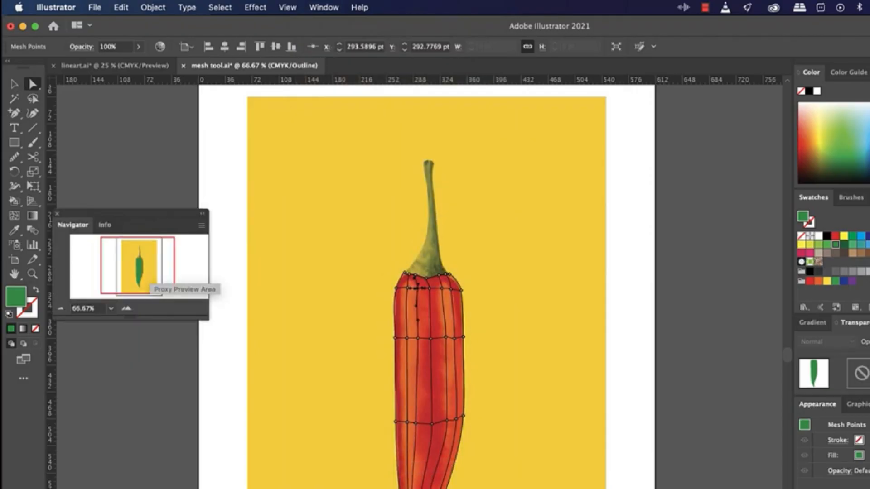
pyautogui.moveTo(132, 213); pyautogui.dragTo(149, 168)
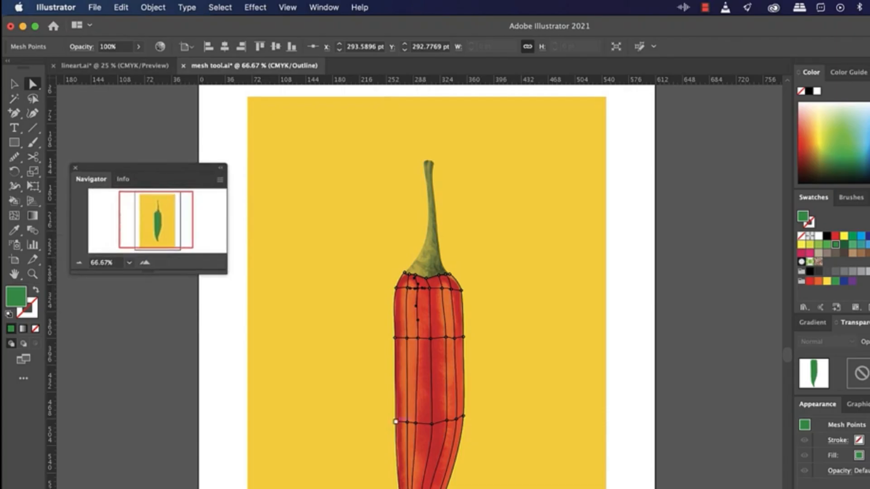
# Step: With the Eyedropper, color the mesh point at the pepper's top-right corner with the orange from the photo beside it
pyautogui.scroll(1, 400, 441)
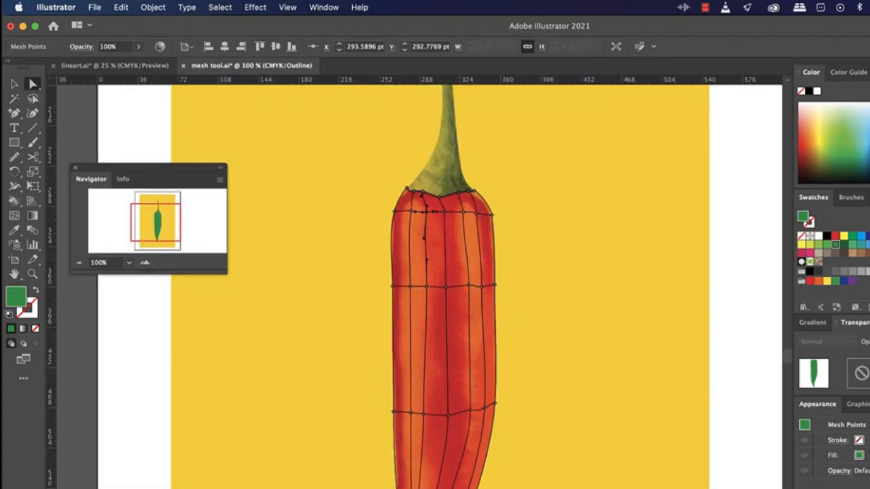
pyautogui.scroll(4, 462, 191)
pyautogui.hscroll(1, 515, 193)
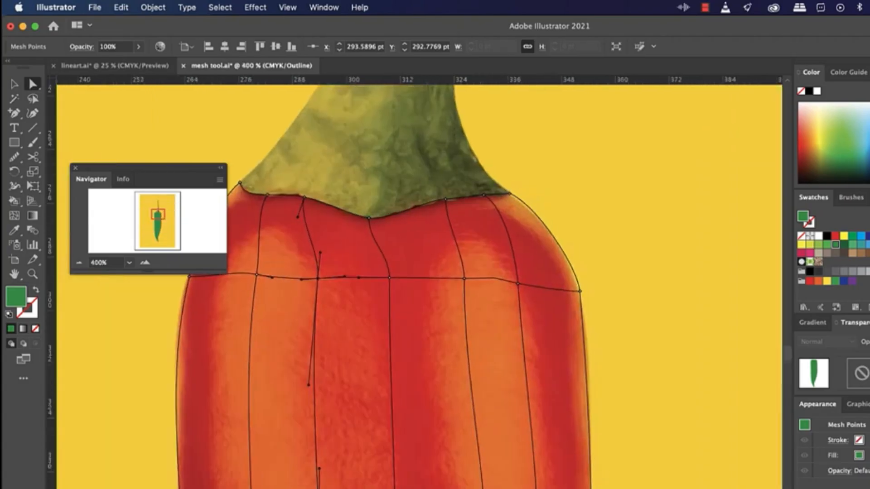
pyautogui.hscroll(-3, 419, 281)
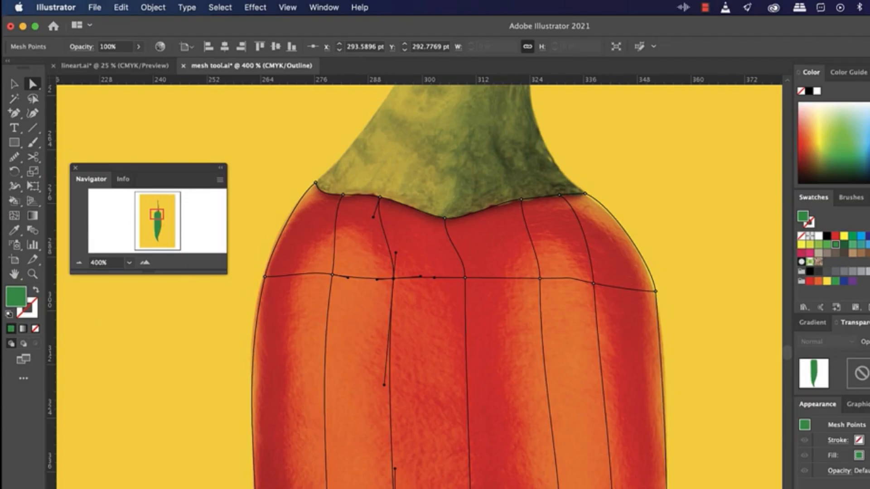
pyautogui.click(14, 231)
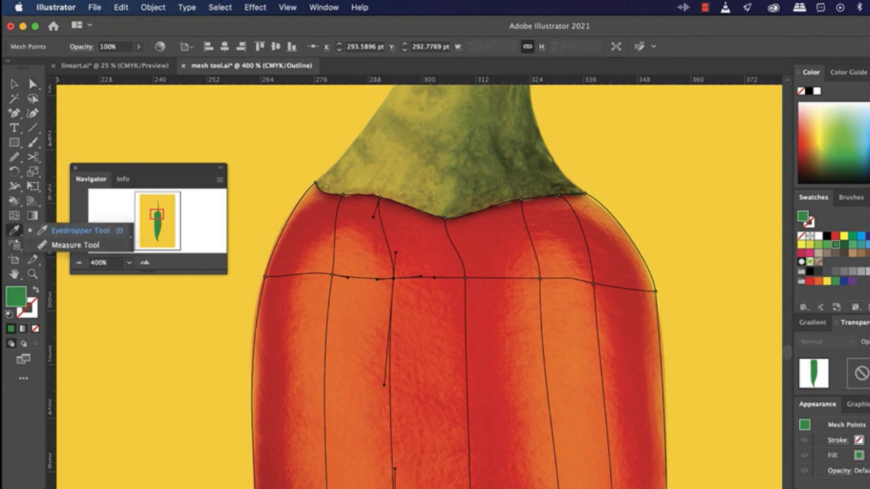
pyautogui.click(81, 231)
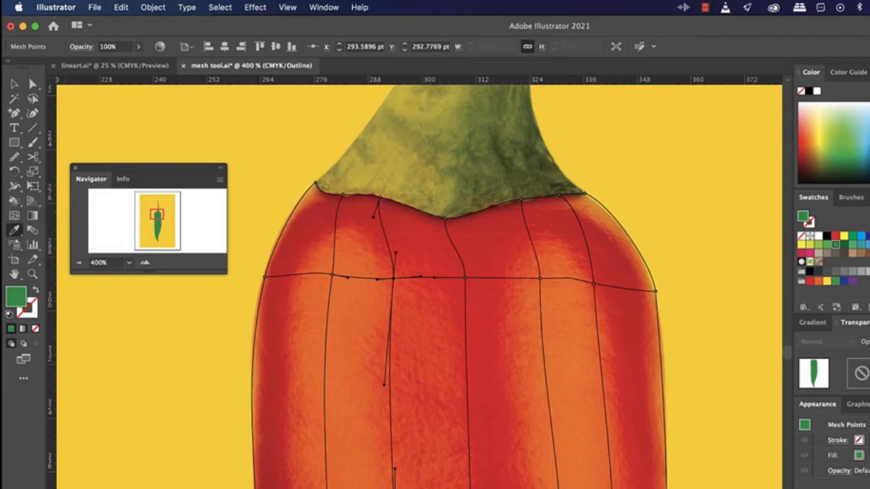
pyautogui.hscroll(1, 419, 286)
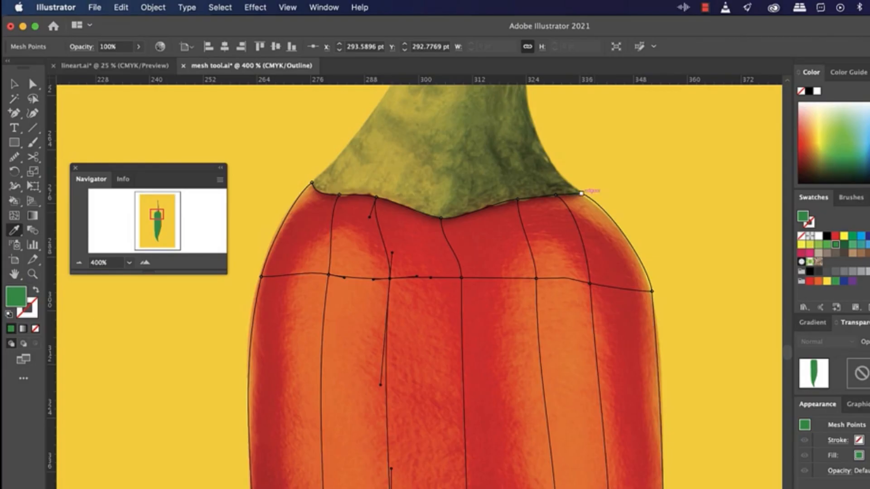
pyautogui.click(582, 193)
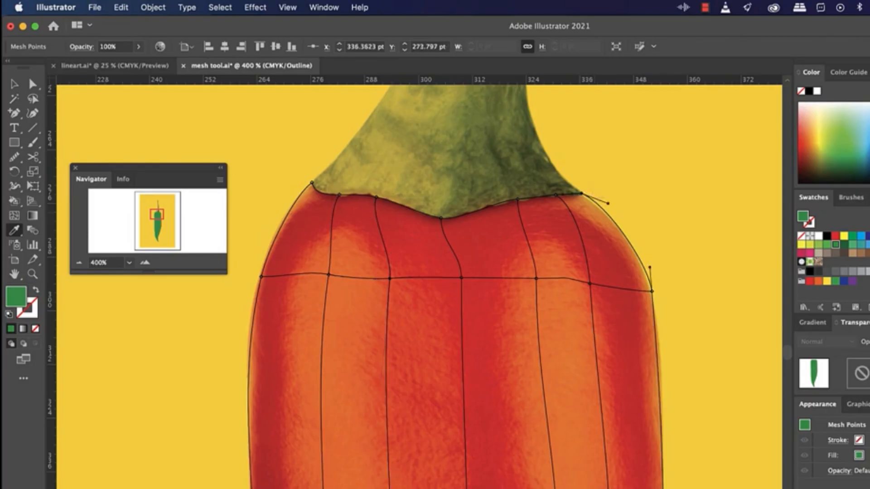
pyautogui.click(585, 201)
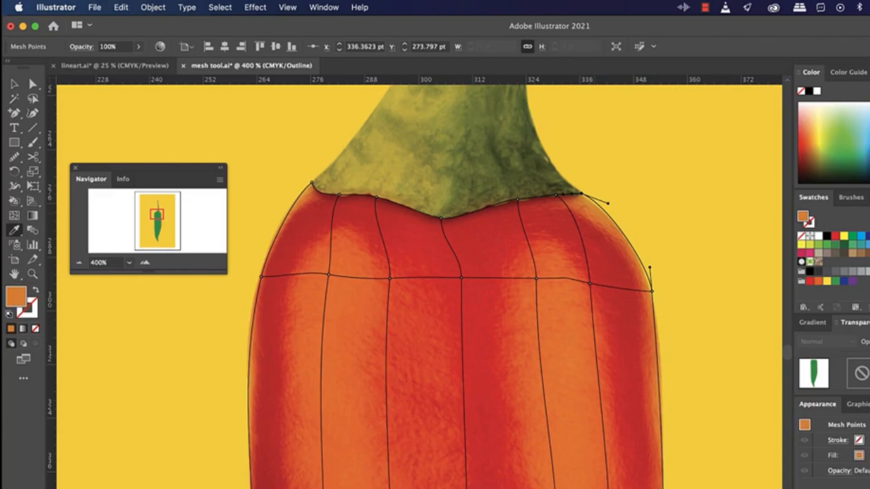
# Step: Color the next three top-edge mesh points, from the right corner's neighbor to the center dip, with reds sampled just below each
pyautogui.keyDown('super'); pyautogui.click(556, 195); pyautogui.keyUp('super')
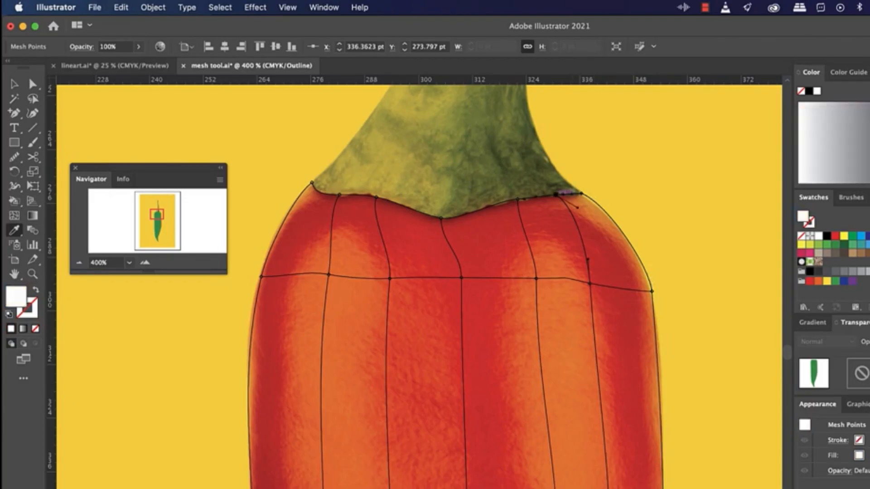
pyautogui.click(559, 202)
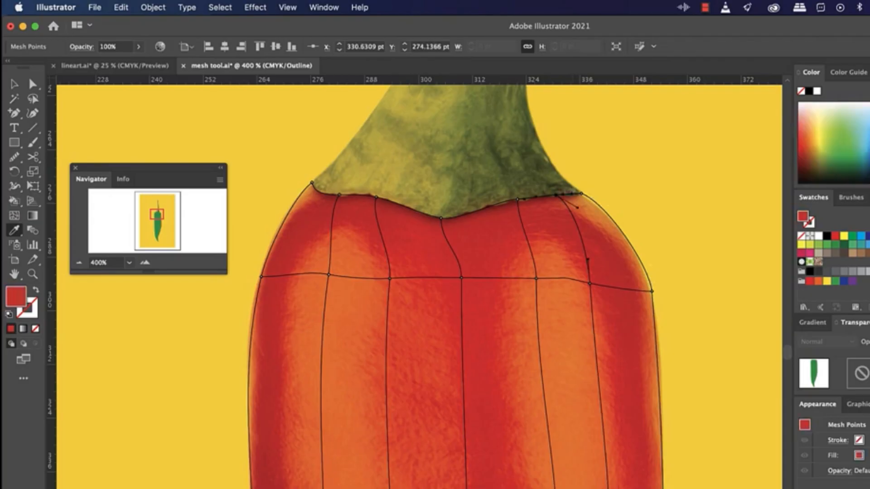
pyautogui.keyDown('super'); pyautogui.click(517, 199); pyautogui.keyUp('super')
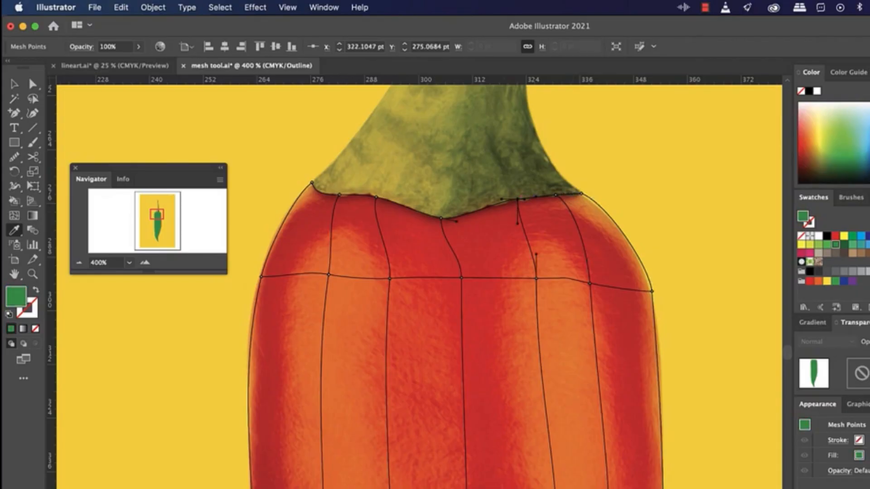
pyautogui.click(520, 205)
pyautogui.keyDown('super'); pyautogui.click(441, 218); pyautogui.keyUp('super')
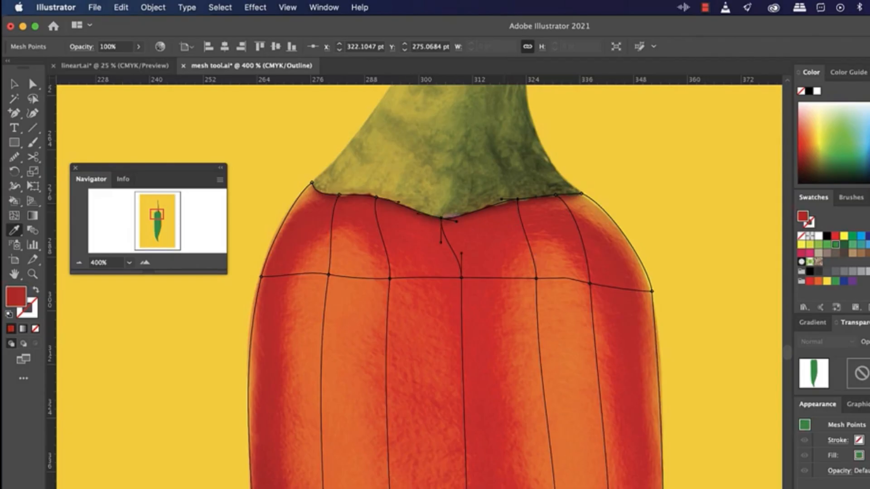
pyautogui.click(443, 225)
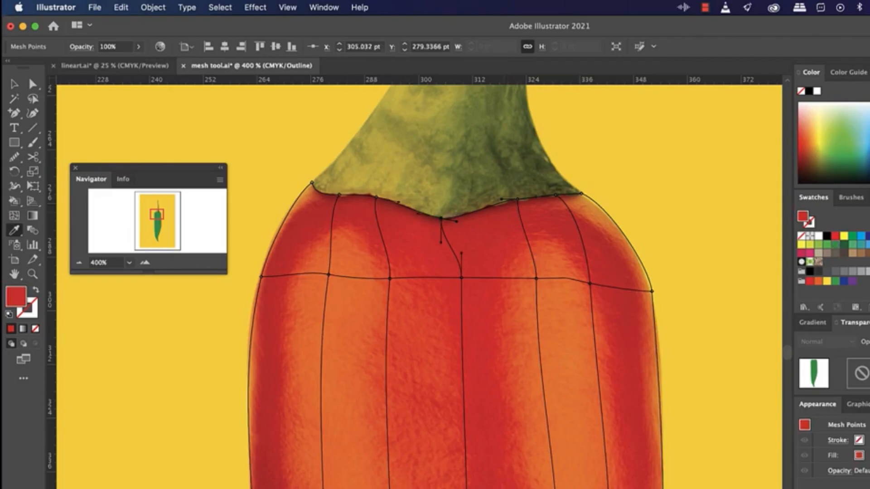
# Step: Color the three remaining top-edge mesh points left of center, including the left corner, with photo colors sampled beside each
pyautogui.keyDown('super'); pyautogui.click(375, 197); pyautogui.keyUp('super')
pyautogui.click(378, 203)
pyautogui.keyDown('super'); pyautogui.click(338, 194); pyautogui.keyUp('super')
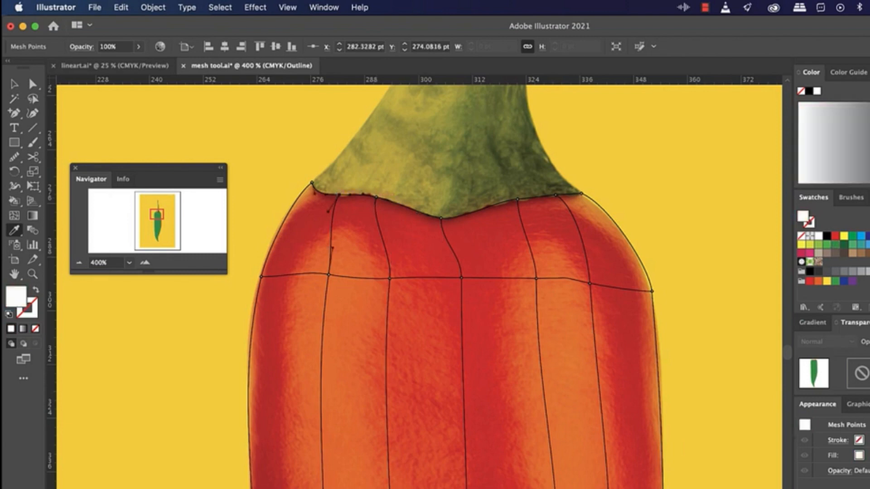
pyautogui.click(340, 202)
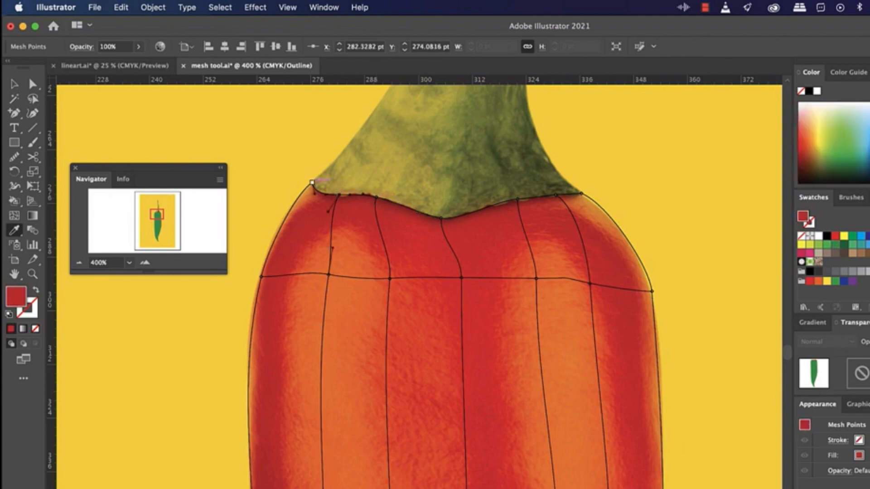
pyautogui.keyDown('super'); pyautogui.click(311, 182); pyautogui.keyUp('super')
pyautogui.click(312, 186)
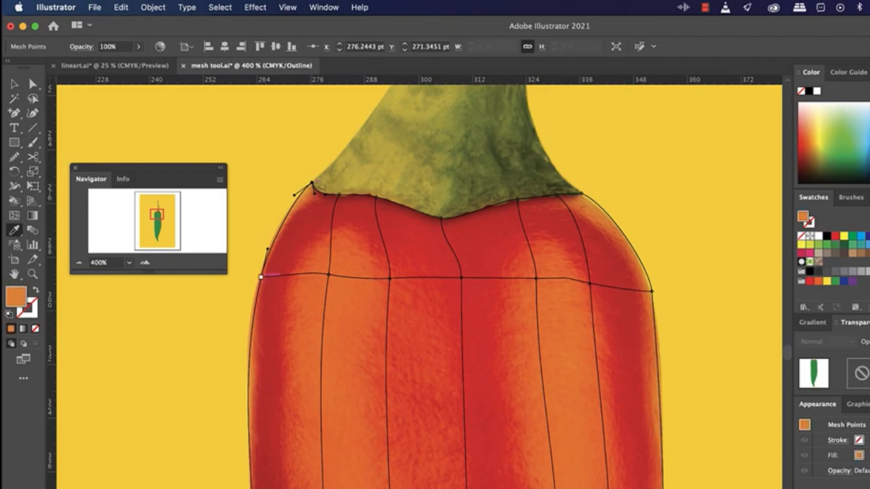
# Step: Color the three leftmost mesh points of the second row with the adjacent red and orange tones from the photo
pyautogui.keyDown('super'); pyautogui.click(261, 277); pyautogui.keyUp('super')
pyautogui.click(267, 280)
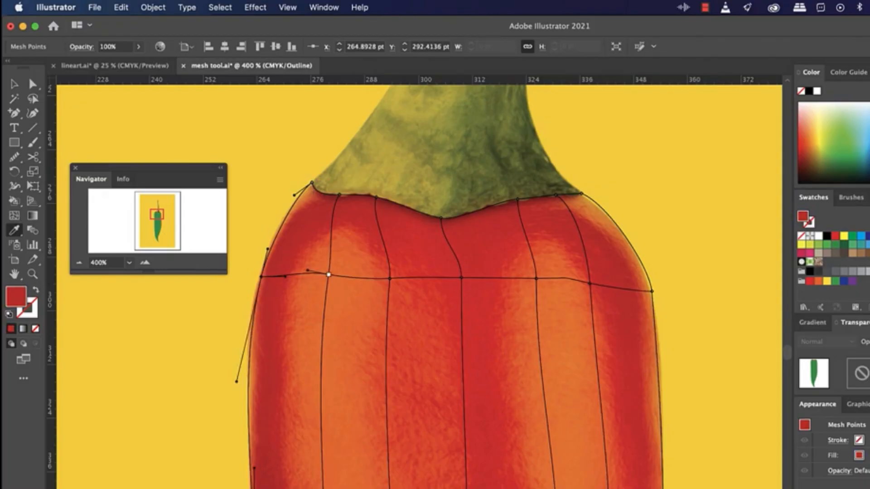
pyautogui.keyDown('super'); pyautogui.click(328, 275); pyautogui.keyUp('super')
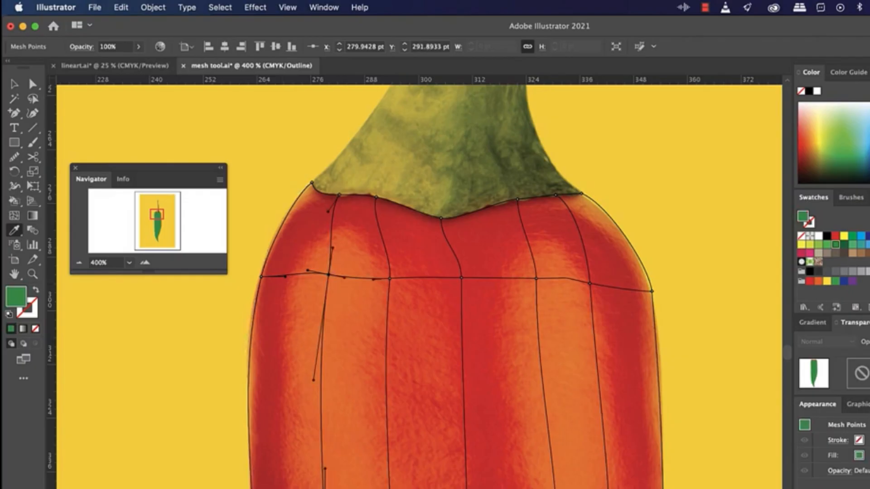
pyautogui.click(332, 279)
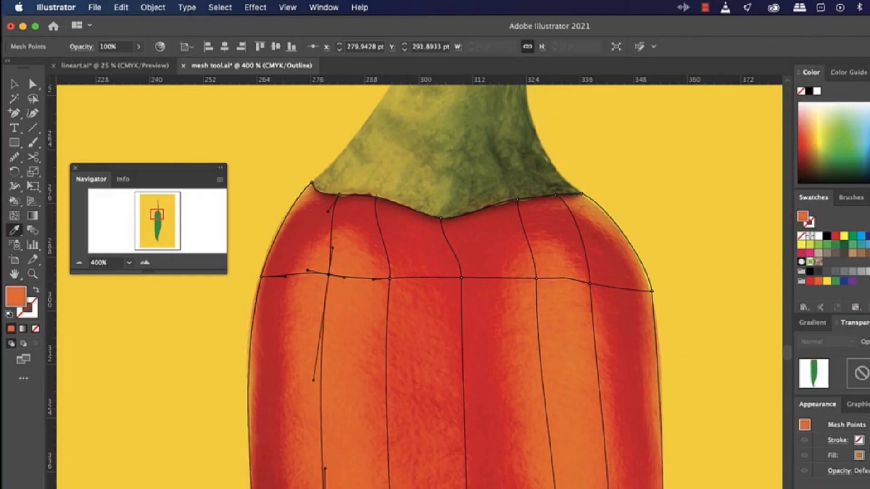
pyautogui.keyDown('super'); pyautogui.click(390, 279); pyautogui.keyUp('super')
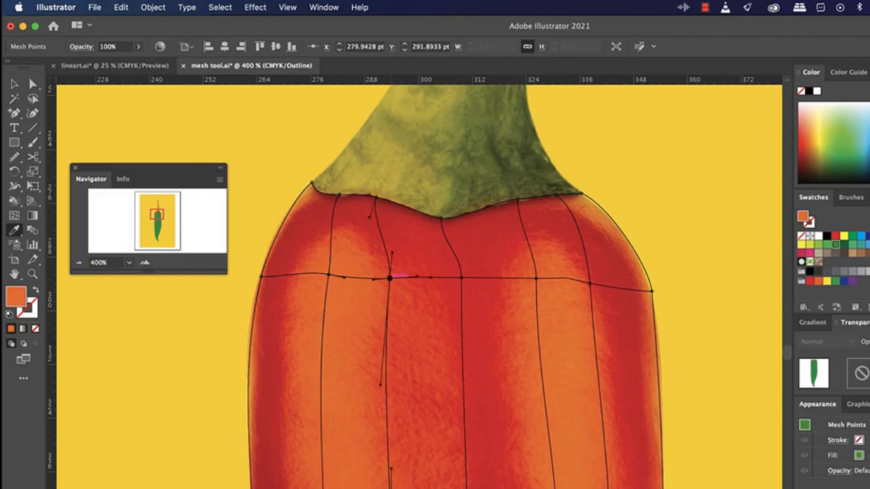
pyautogui.click(393, 283)
# Step: Color the second-row mesh points from the central line to the right edge with photo colors sampled beside each point
pyautogui.keyDown('super'); pyautogui.click(461, 277); pyautogui.keyUp('super')
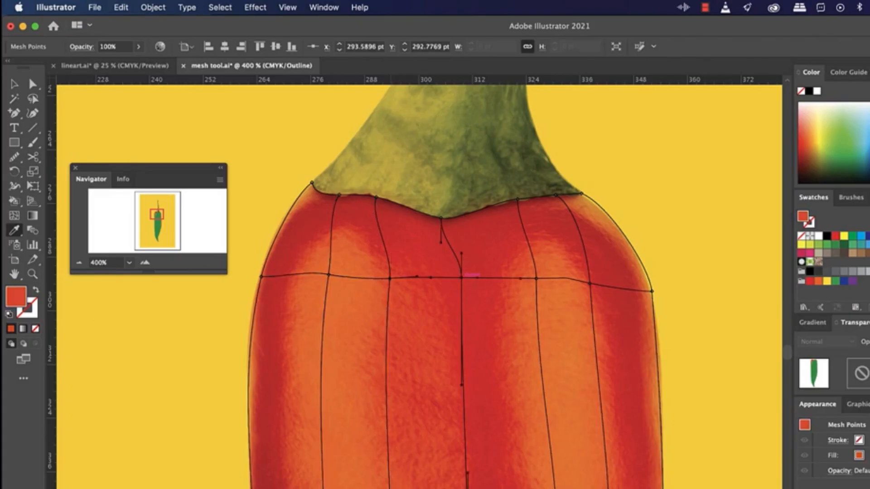
pyautogui.click(465, 282)
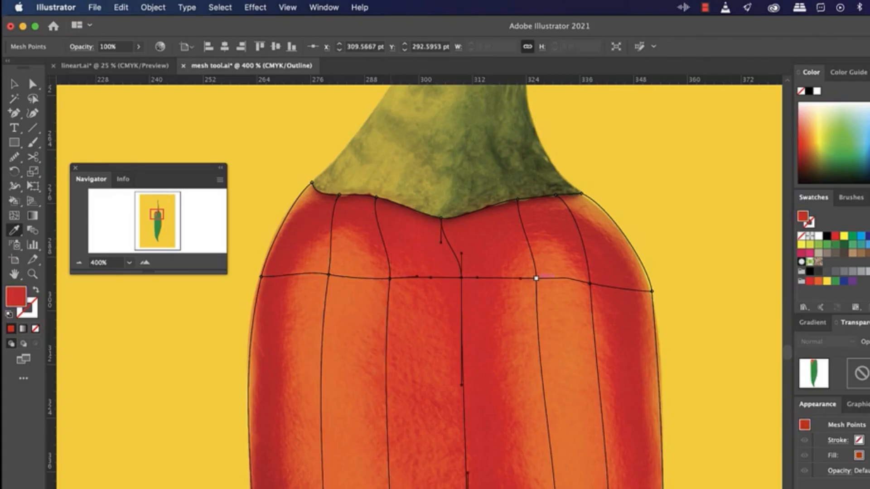
pyautogui.keyDown('super'); pyautogui.click(535, 279); pyautogui.keyUp('super')
pyautogui.click(539, 283)
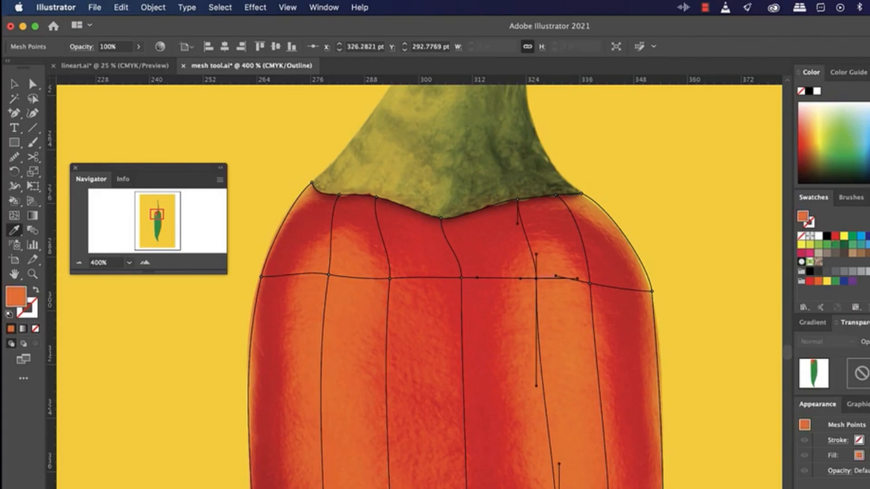
pyautogui.keyDown('super'); pyautogui.click(590, 283); pyautogui.keyUp('super')
pyautogui.keyDown('super'); pyautogui.click(651, 291); pyautogui.keyUp('super')
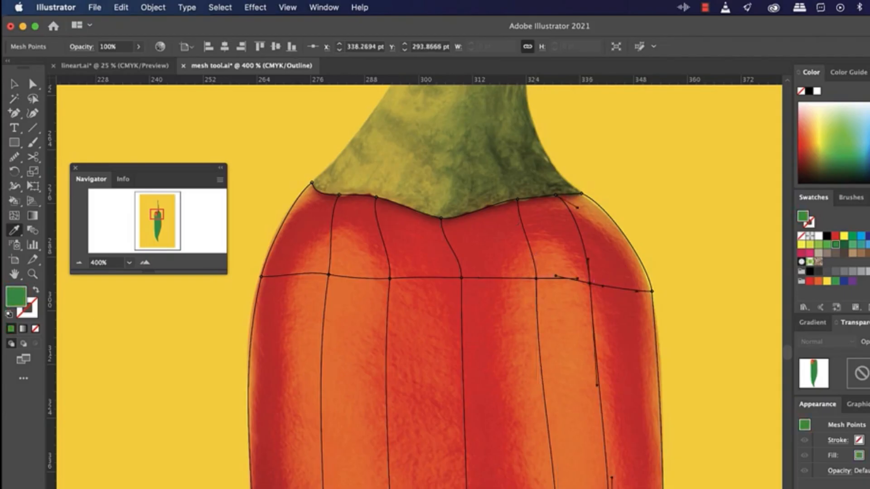
pyautogui.click(648, 294)
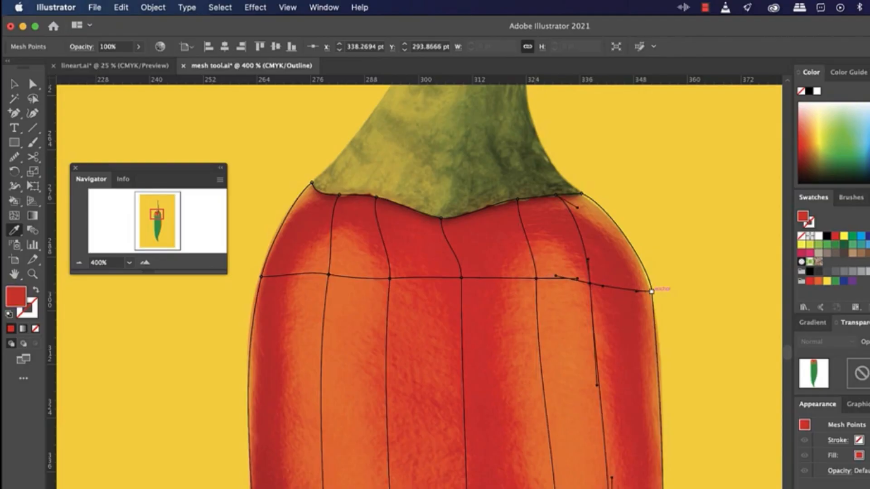
pyautogui.keyDown('super'); pyautogui.click(651, 291); pyautogui.keyUp('super')
pyautogui.click(650, 295)
# Step: Color the three leftmost mesh points of the third row with the photo colors next to them
pyautogui.scroll(-5, 453, 290)
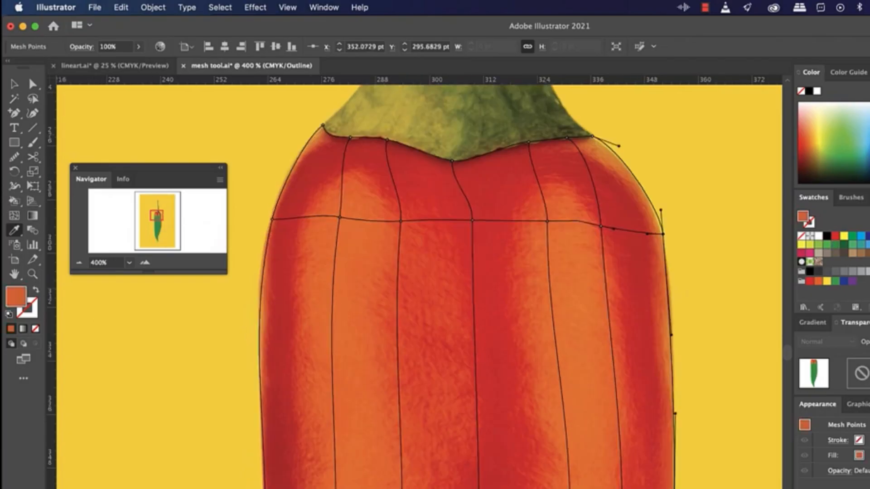
pyautogui.keyDown('super'); pyautogui.click(266, 387); pyautogui.keyUp('super')
pyautogui.click(270, 389)
pyautogui.keyDown('super'); pyautogui.click(338, 388); pyautogui.keyUp('super')
pyautogui.click(339, 390)
pyautogui.keyDown('super'); pyautogui.click(403, 388); pyautogui.keyUp('super')
pyautogui.click(406, 391)
# Step: Color the third-row mesh points on the central line and the two lines right of it with adjacent photo colors
pyautogui.keyDown('super'); pyautogui.click(480, 392); pyautogui.keyUp('super')
pyautogui.click(482, 394)
pyautogui.keyDown('super'); pyautogui.click(571, 384); pyautogui.keyUp('super')
pyautogui.click(574, 386)
pyautogui.keyDown('super'); pyautogui.click(622, 390); pyautogui.keyUp('super')
pyautogui.click(625, 392)
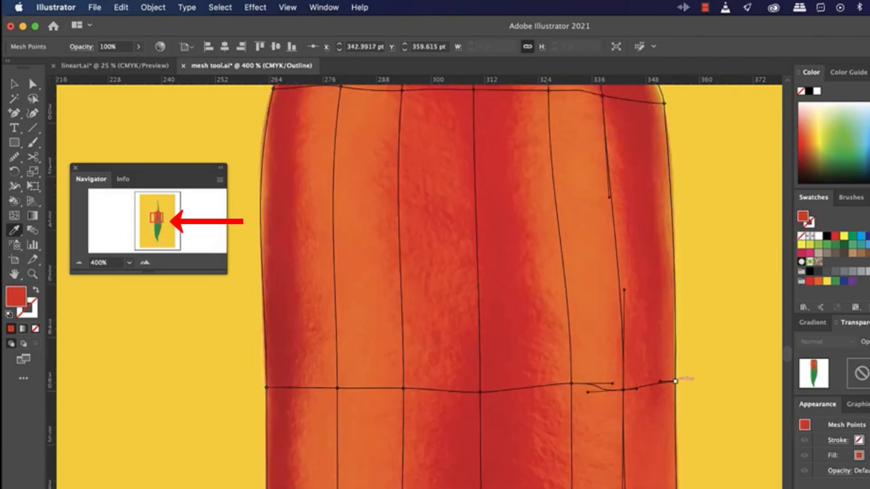
# Step: Color the fourth-row mesh points across to the right edge with photo colors sampled beside each point
pyautogui.scroll(-9, 674, 381)
pyautogui.keyDown('super'); pyautogui.click(396, 488); pyautogui.keyUp('super')
pyautogui.keyDown('super'); pyautogui.click(494, 488); pyautogui.keyUp('super')
pyautogui.keyDown('super'); pyautogui.click(583, 488); pyautogui.keyUp('super')
pyautogui.keyDown('super'); pyautogui.click(640, 485); pyautogui.keyUp('super')
pyautogui.click(642, 487)
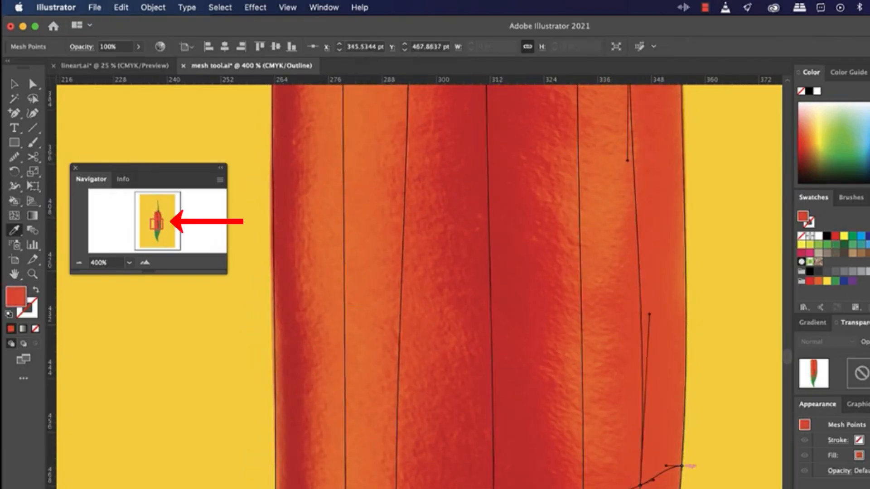
pyautogui.keyDown('super'); pyautogui.click(682, 466); pyautogui.keyUp('super')
pyautogui.click(678, 469)
# Step: Color the fifth-row mesh points on the tapering lower body, from left edge to right edge, with adjacent photo colors
pyautogui.scroll(-12, 677, 468)
pyautogui.keyDown('super'); pyautogui.click(341, 409); pyautogui.keyUp('super')
pyautogui.click(343, 411)
pyautogui.keyDown('super'); pyautogui.click(386, 408); pyautogui.keyUp('super')
pyautogui.keyDown('super'); pyautogui.click(403, 406); pyautogui.keyUp('super')
pyautogui.keyDown('super'); pyautogui.click(455, 405); pyautogui.keyUp('super')
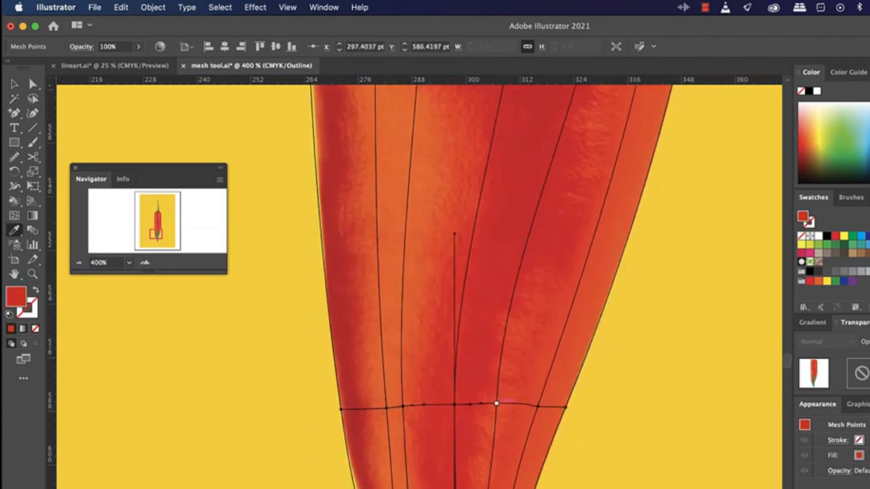
pyautogui.keyDown('super'); pyautogui.click(496, 403); pyautogui.keyUp('super')
pyautogui.keyDown('super'); pyautogui.click(535, 407); pyautogui.keyUp('super')
pyautogui.keyDown('super'); pyautogui.click(538, 406); pyautogui.keyUp('super')
pyautogui.keyDown('super'); pyautogui.click(565, 407); pyautogui.keyUp('super')
pyautogui.click(562, 408)
# Step: Color a mesh point at the pepper's lower tip with the adjacent photo color and enlarge the Navigator
pyautogui.scroll(-10, 562, 408)
pyautogui.keyDown('super'); pyautogui.click(531, 488); pyautogui.keyUp('super')
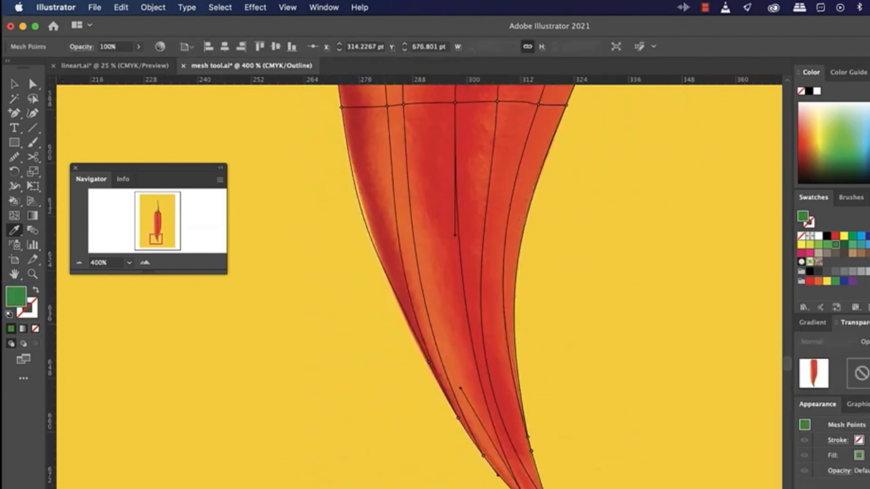
pyautogui.keyDown('super'); pyautogui.click(546, 488); pyautogui.keyUp('super')
pyautogui.click(541, 481)
pyautogui.moveTo(149, 168); pyautogui.dragTo(192, 208)
pyautogui.moveTo(268, 314); pyautogui.dragTo(401, 462)
pyautogui.moveTo(256, 209); pyautogui.dragTo(174, 202)
# Step: Color the left-edge mesh points above the pepper's tip with photo colors sampled beside each point
pyautogui.keyDown('super'); pyautogui.click(483, 456); pyautogui.keyUp('super')
pyautogui.keyDown('super'); pyautogui.click(458, 418); pyautogui.keyUp('super')
pyautogui.click(459, 416)
pyautogui.keyDown('super'); pyautogui.click(428, 362); pyautogui.keyUp('super')
pyautogui.scroll(3, 425, 358)
pyautogui.click(435, 367)
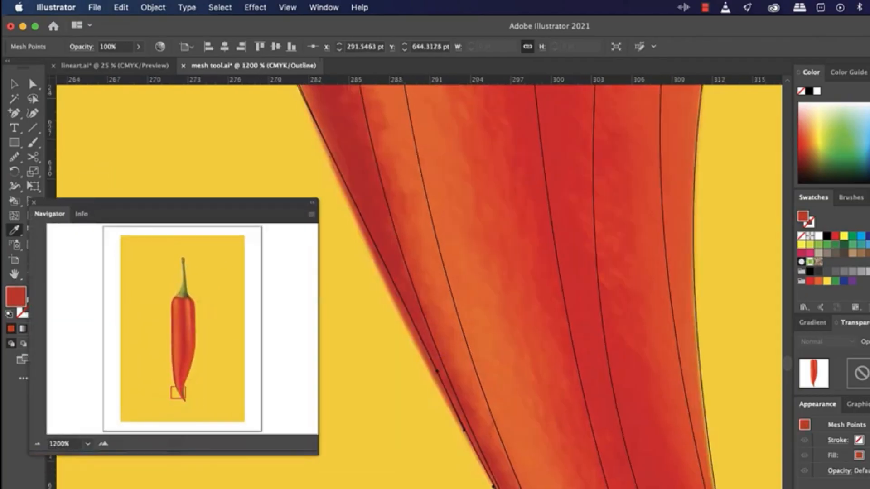
# Step: Color the right-edge mesh points at the pepper's tip with adjacent photo colors
pyautogui.scroll(-10, 435, 367)
pyautogui.hscroll(3, 435, 367)
pyautogui.keyDown('super'); pyautogui.click(642, 232); pyautogui.keyUp('super')
pyautogui.keyDown('super'); pyautogui.click(640, 231); pyautogui.keyUp('super')
pyautogui.scroll(5, 634, 254)
pyautogui.keyDown('super'); pyautogui.click(613, 281); pyautogui.keyUp('super')
pyautogui.click(611, 283)
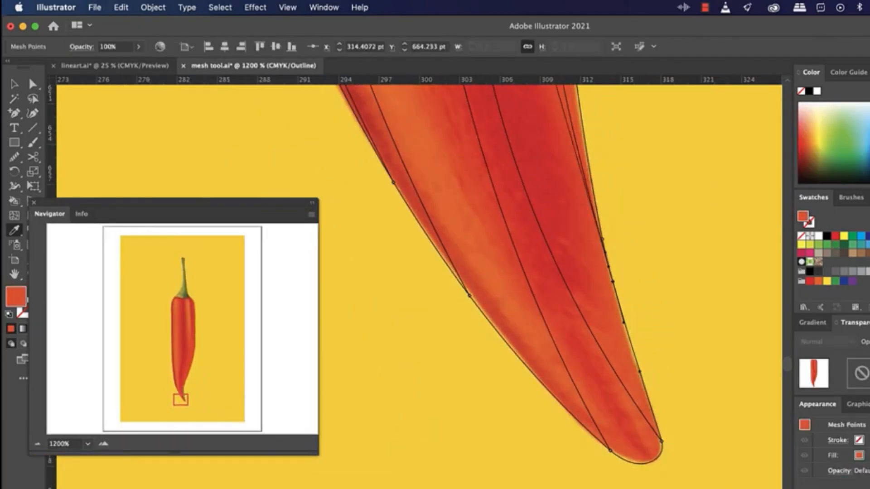
pyautogui.scroll(-8, 585, 453)
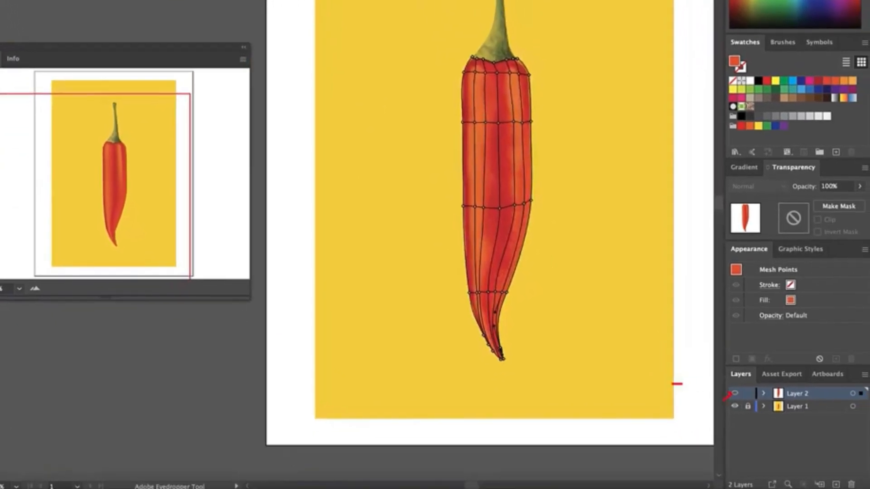
# Step: Return Layer 2 to preview display, hide the Layer 1 photo and deselect the mesh
pyautogui.keyDown('super'); pyautogui.click(734, 393); pyautogui.keyUp('super')
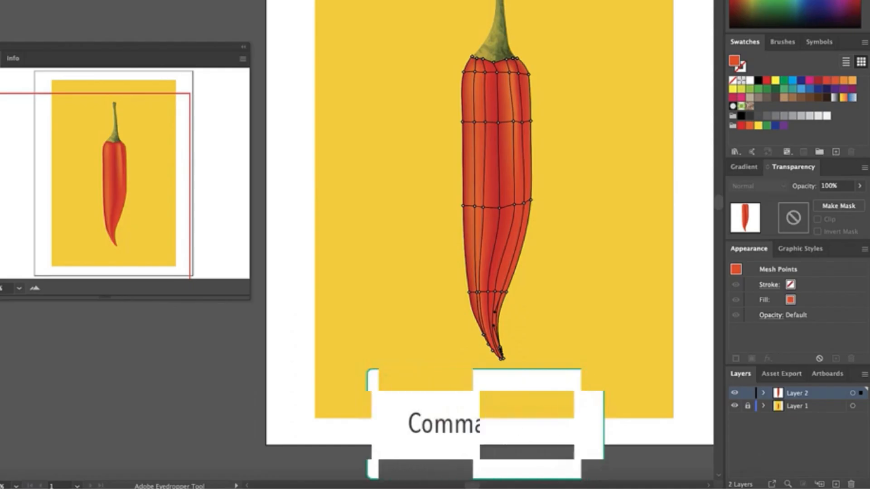
pyautogui.click(734, 406)
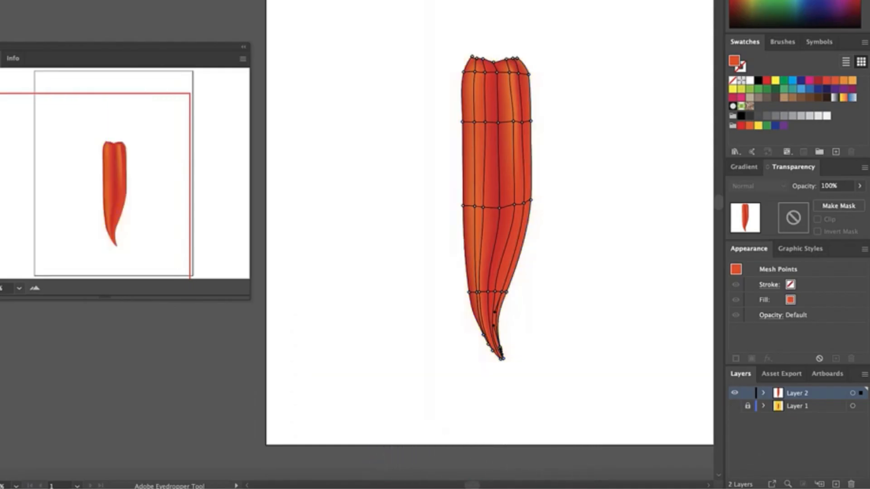
pyautogui.press('v')
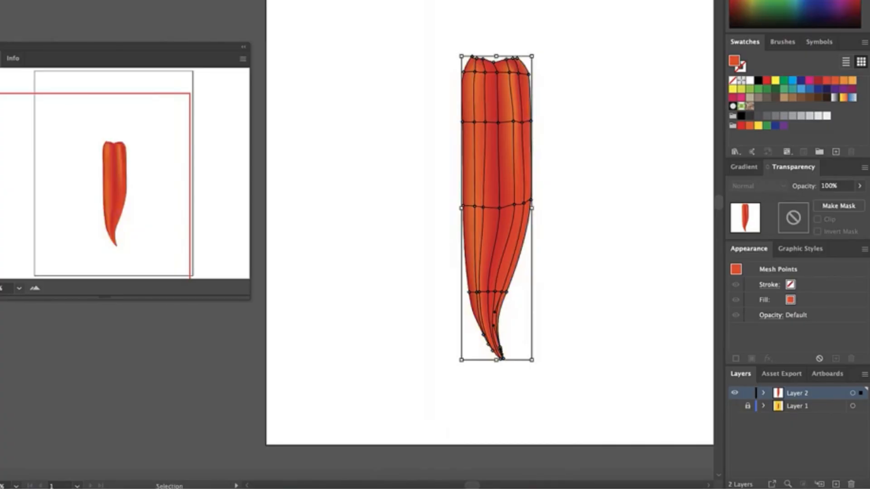
pyautogui.hotkey('ctrl', 'shift', 'a')
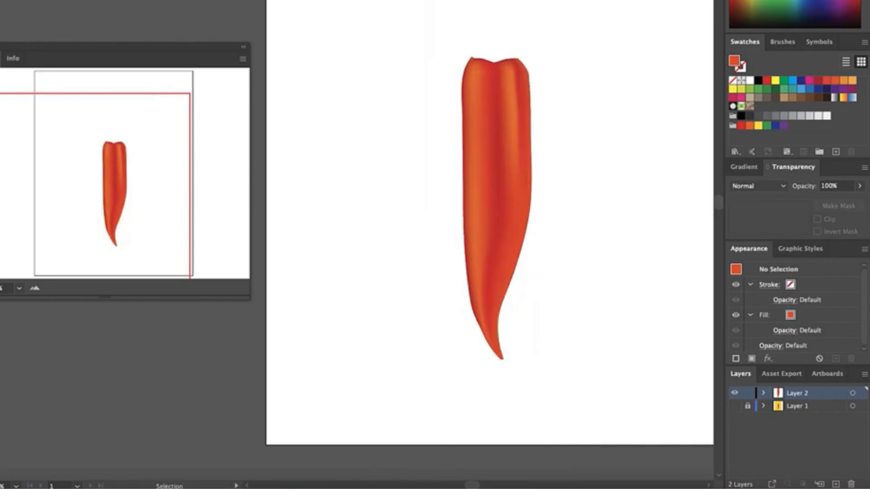
# Step: Examine the pepper mesh's shading from tip to top and show the Layer 1 photo again
pyautogui.scroll(2, 533, 338)
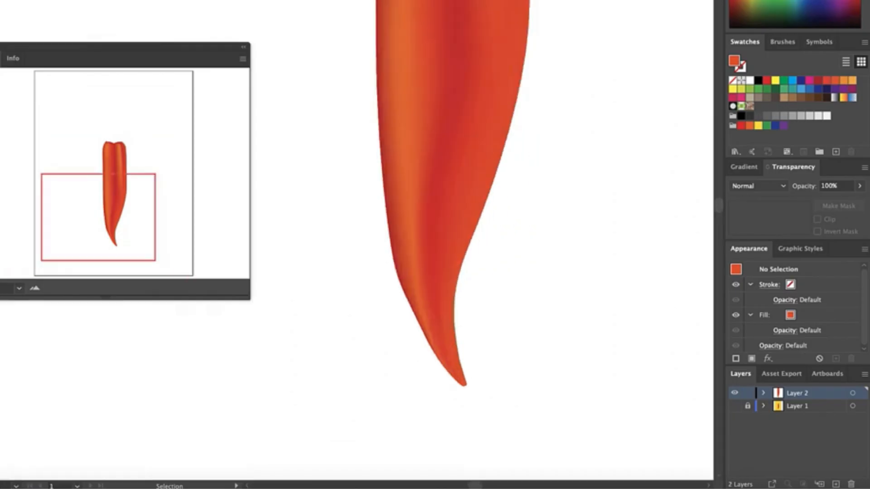
pyautogui.scroll(-1, 533, 335)
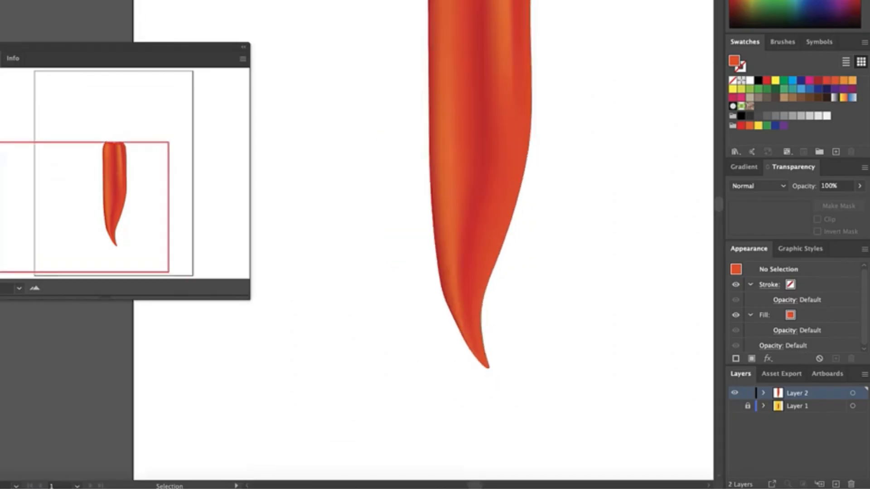
pyautogui.scroll(2, 566, 314)
pyautogui.scroll(-3, 521, 340)
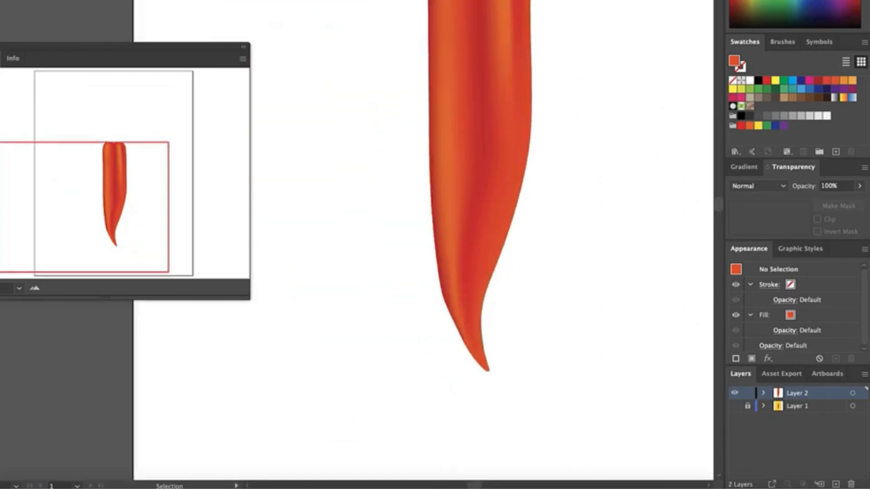
pyautogui.scroll(2, 520, 340)
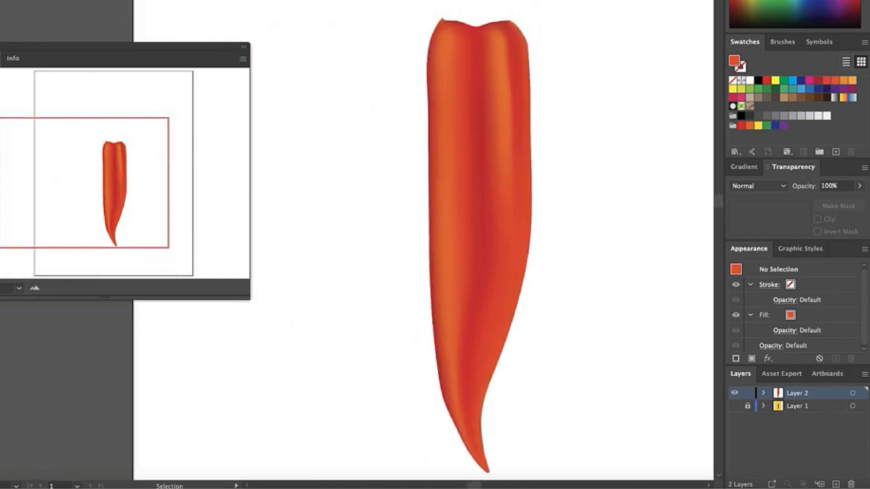
pyautogui.click(735, 405)
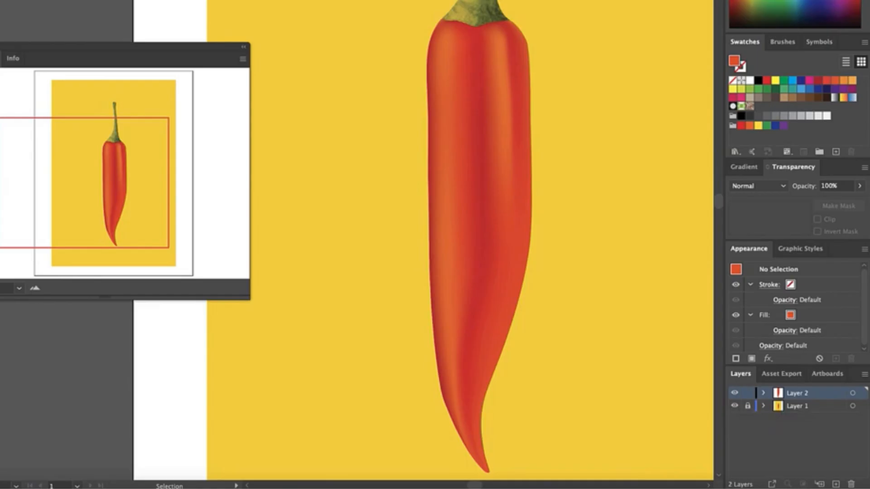
# Step: Draw a rectangle over the pepper's stem and extend its lower edge to the lowest point of the stem's base
pyautogui.scroll(-1, 586, 320)
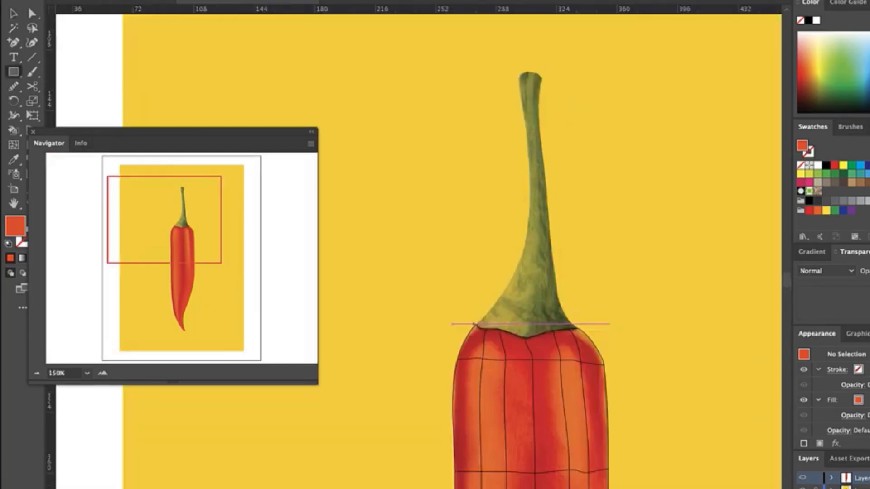
pyautogui.moveTo(473, 325)
pyautogui.mouseDown()
pyautogui.moveTo(614, 315)
pyautogui.moveTo(587, 249)
pyautogui.moveTo(588, 56)
pyautogui.moveTo(576, 83)
pyautogui.moveTo(580, 56)
pyautogui.moveTo(577, 64)
pyautogui.mouseUp()
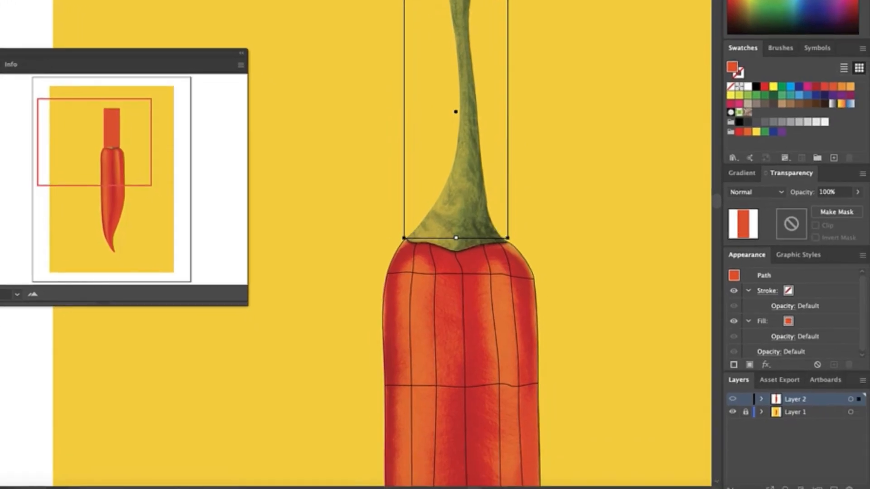
pyautogui.moveTo(455, 237); pyautogui.dragTo(456, 250)
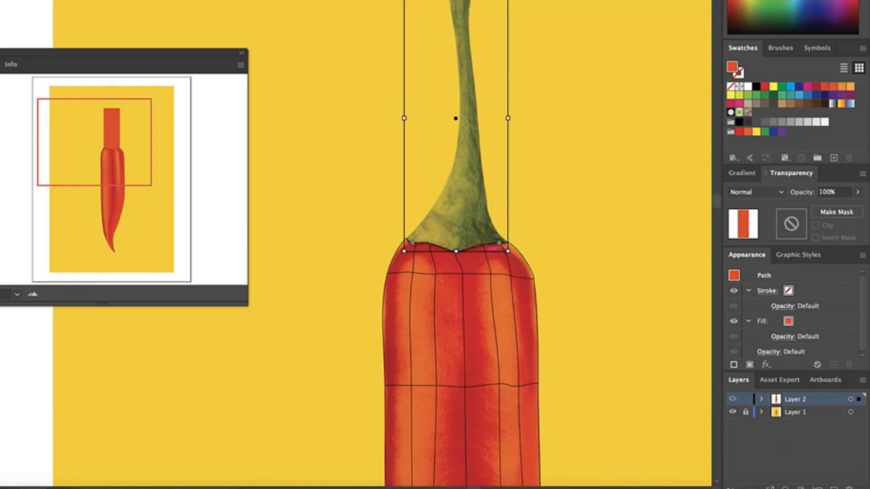
# Step: Convert the stem rectangle to a mesh with one central vertical and seven horizontal inner lines, showing Layer 2 in outline
pyautogui.press('u')
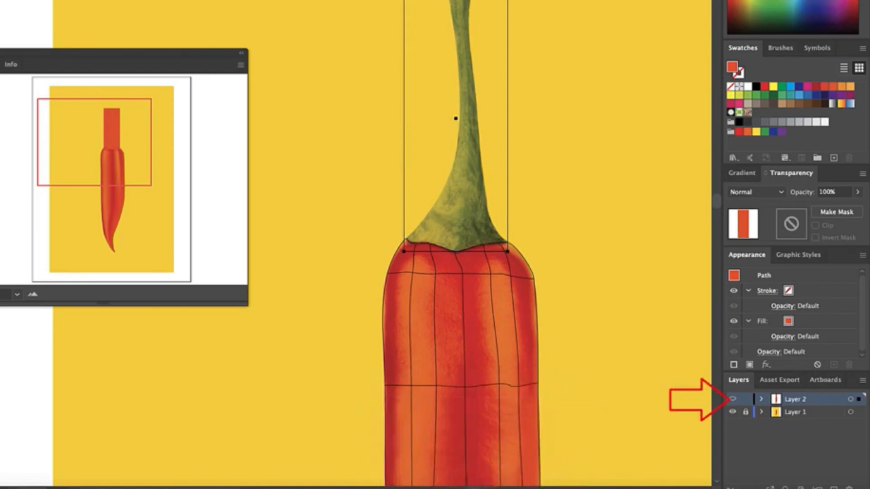
pyautogui.keyDown('ctrl'); pyautogui.click(733, 398); pyautogui.keyUp('ctrl')
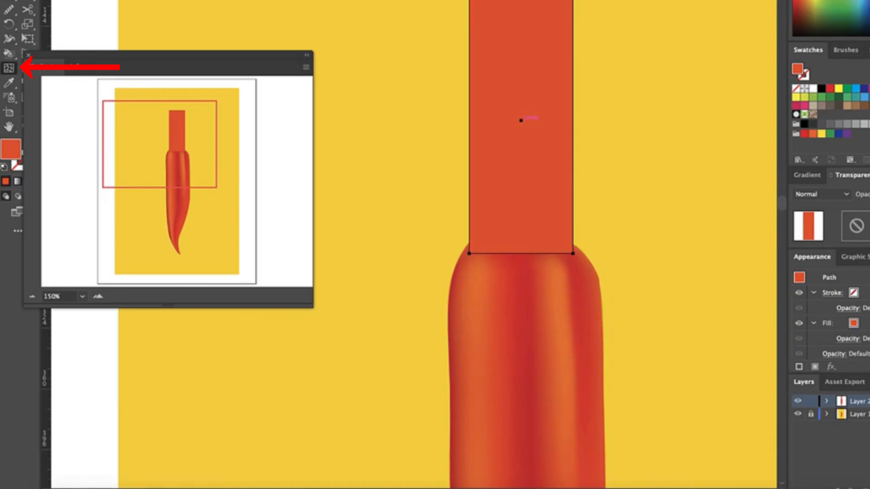
pyautogui.click(521, 120)
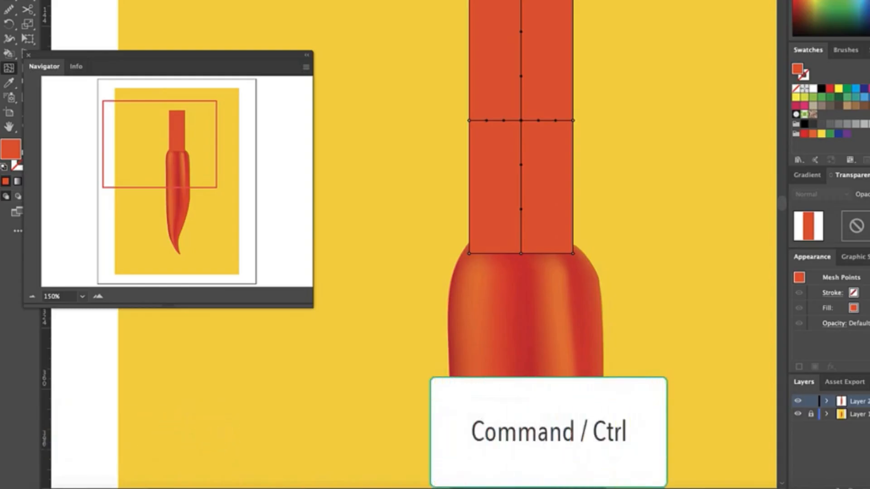
pyautogui.keyDown('super'); pyautogui.click(798, 401); pyautogui.keyUp('super')
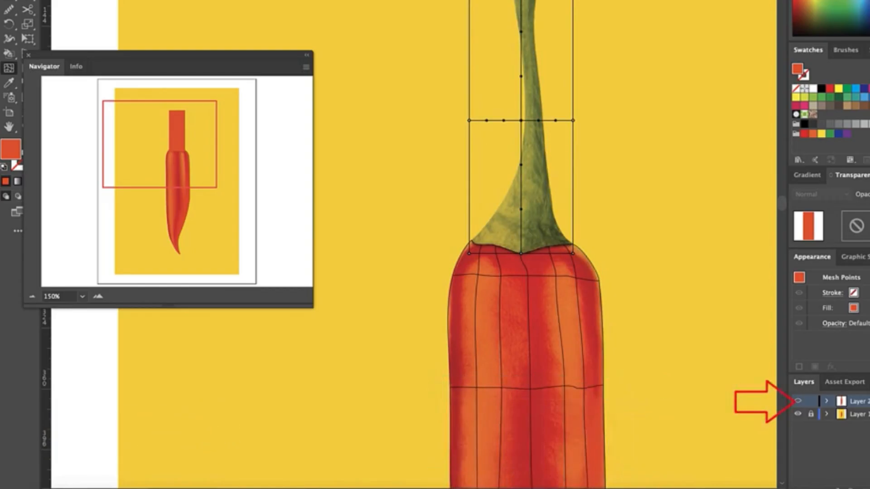
pyautogui.press('super+equal')
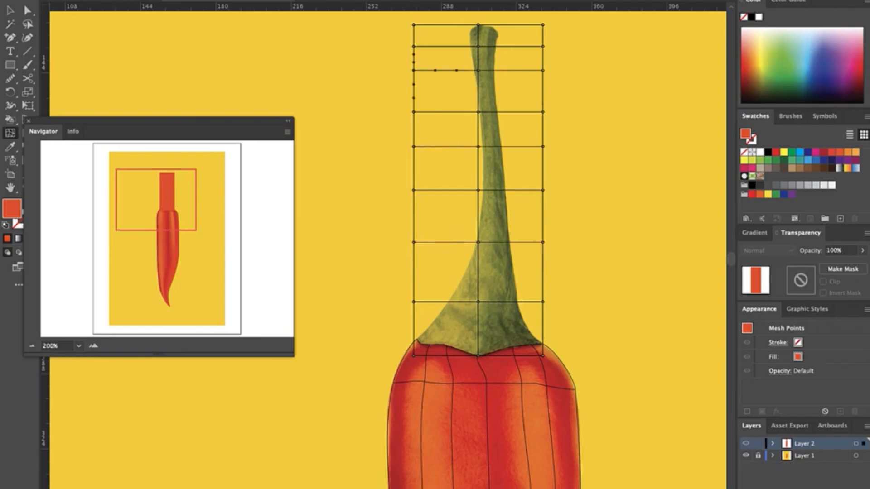
# Step: Fit the stem mesh's bottom-right corner, base curve and lowest right-edge point to the stem's outline
pyautogui.scroll(3, 543, 349)
pyautogui.moveTo(543, 384); pyautogui.dragTo(543, 350)
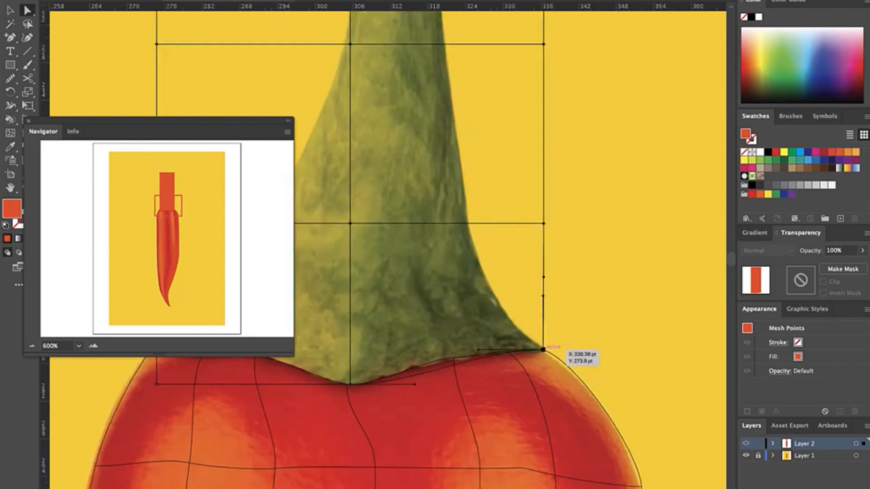
pyautogui.moveTo(415, 384); pyautogui.dragTo(419, 374)
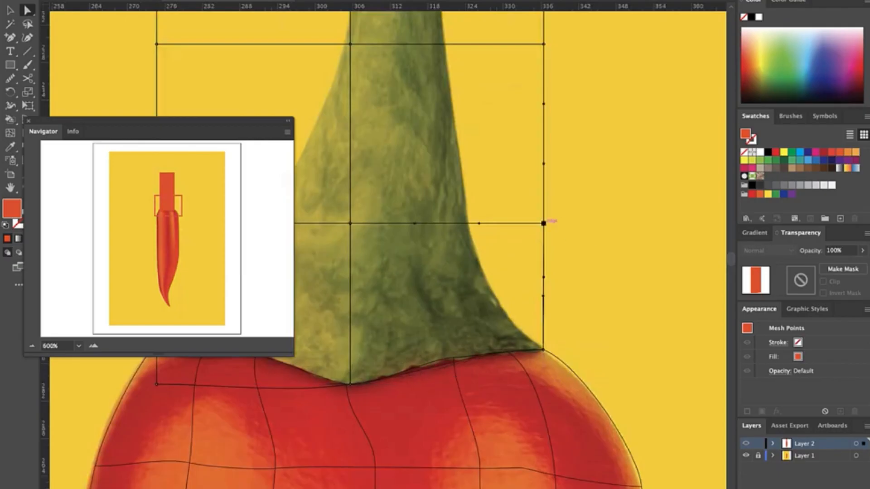
pyautogui.moveTo(543, 223); pyautogui.dragTo(466, 209)
pyautogui.moveTo(543, 295); pyautogui.dragTo(487, 295)
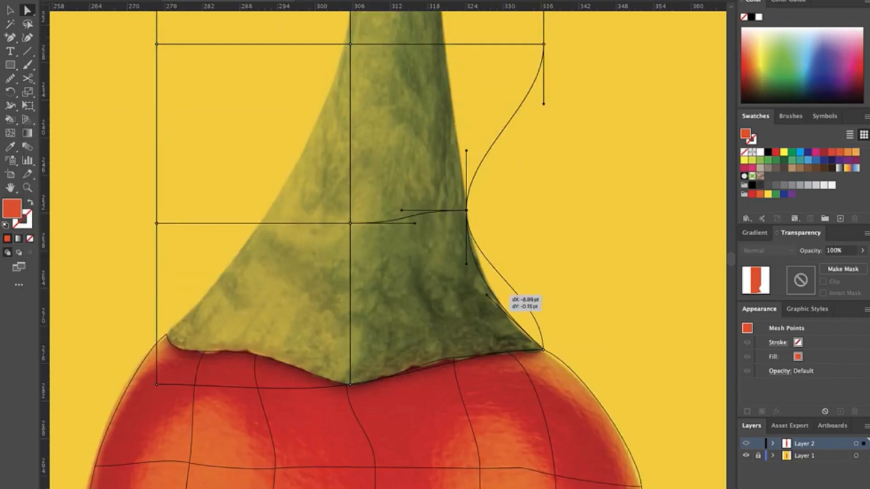
pyautogui.moveTo(466, 210); pyautogui.dragTo(463, 191)
# Step: Move the right-edge mesh points along the middle of the stem onto its right outline
pyautogui.scroll(5, 462, 190)
pyautogui.moveTo(543, 174); pyautogui.dragTo(430, 167)
pyautogui.scroll(6, 443, 154)
pyautogui.scroll(5, 430, 167)
pyautogui.moveTo(541, 173); pyautogui.dragTo(417, 160)
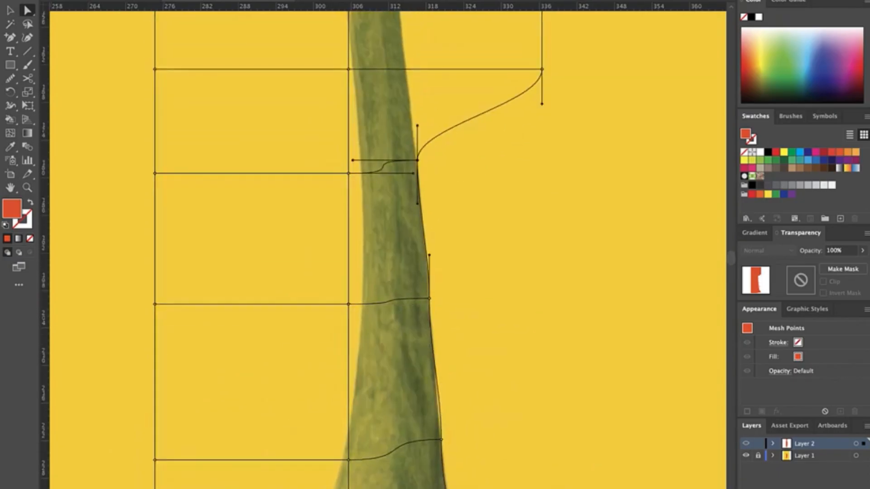
pyautogui.scroll(5, 417, 160)
pyautogui.moveTo(541, 213); pyautogui.dragTo(397, 192)
# Step: Fit the two uppermost right-edge mesh points and the corner's handles to the stem's rounded top
pyautogui.scroll(5, 402, 192)
pyautogui.moveTo(541, 144); pyautogui.dragTo(402, 135)
pyautogui.moveTo(541, 80); pyautogui.dragTo(403, 95)
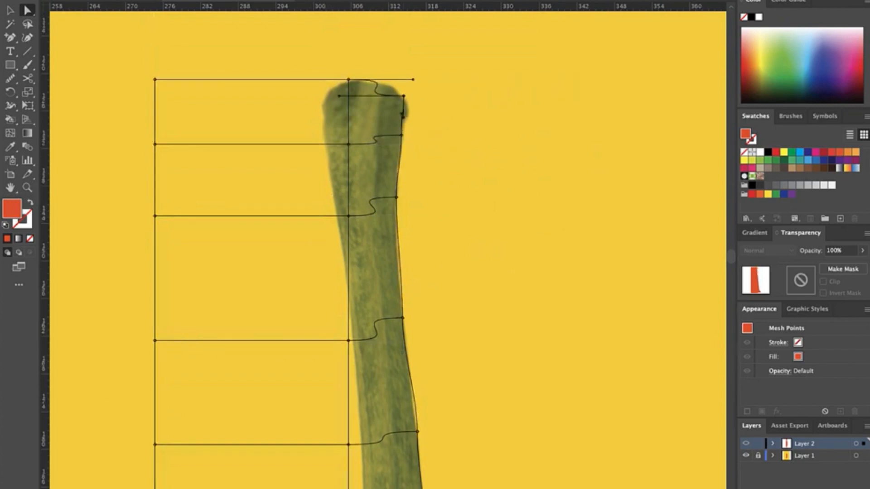
pyautogui.scroll(2, 404, 96)
pyautogui.moveTo(317, 80); pyautogui.dragTo(381, 80)
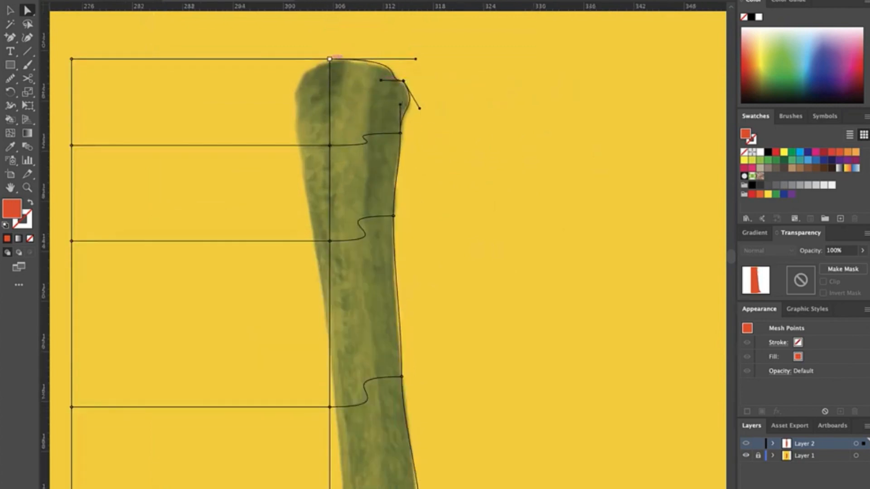
# Step: Pull the mesh's upper left points in toward the stem's top and shift the central line onto the stem
pyautogui.click(329, 59)
pyautogui.moveTo(71, 59); pyautogui.dragTo(198, 55)
pyautogui.moveTo(71, 145); pyautogui.dragTo(299, 147)
pyautogui.moveTo(71, 241); pyautogui.dragTo(346, 238)
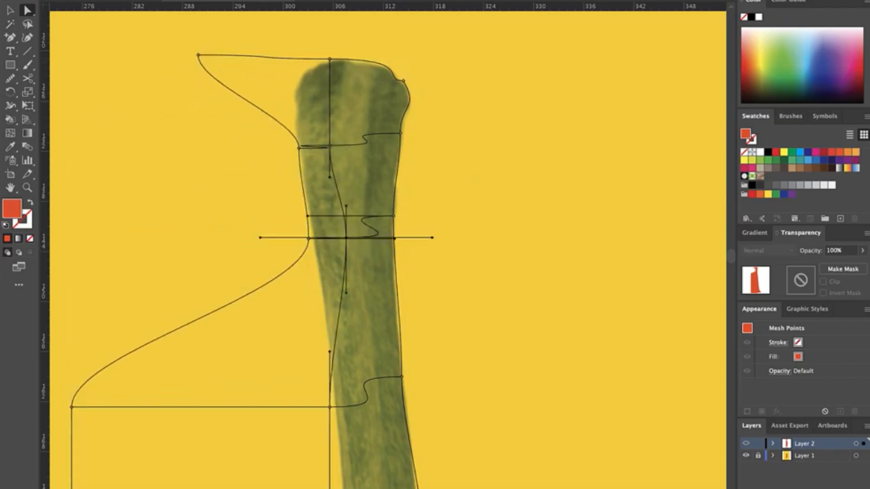
pyautogui.scroll(3, 346, 237)
pyautogui.moveTo(202, 102); pyautogui.dragTo(267, 151)
pyautogui.scroll(-3, 353, 153)
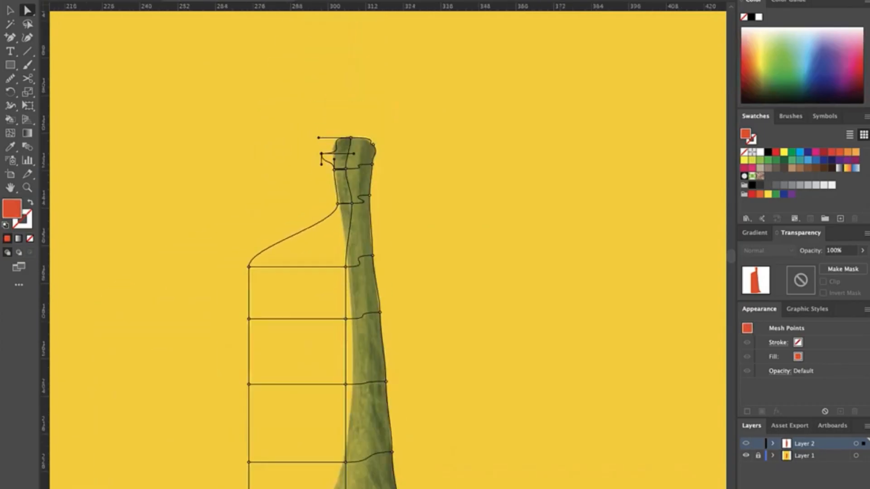
# Step: Move the stem mesh's bottom-left corner point onto the lower left corner of the stem
pyautogui.scroll(-5, 353, 152)
pyautogui.scroll(3, 291, 472)
pyautogui.moveTo(207, 475); pyautogui.dragTo(217, 426)
pyautogui.moveTo(336, 485); pyautogui.dragTo(339, 464)
pyautogui.moveTo(281, 425); pyautogui.dragTo(222, 438)
pyautogui.moveTo(339, 464); pyautogui.dragTo(322, 450)
pyautogui.click(398, 475)
pyautogui.press('super+z')
pyautogui.press('super+z')
pyautogui.press('super+z')
# Step: Bend the left base curve along the stem's bottom and fit the lowest left-edge point and its curve to the outline
pyautogui.moveTo(281, 425); pyautogui.dragTo(215, 441)
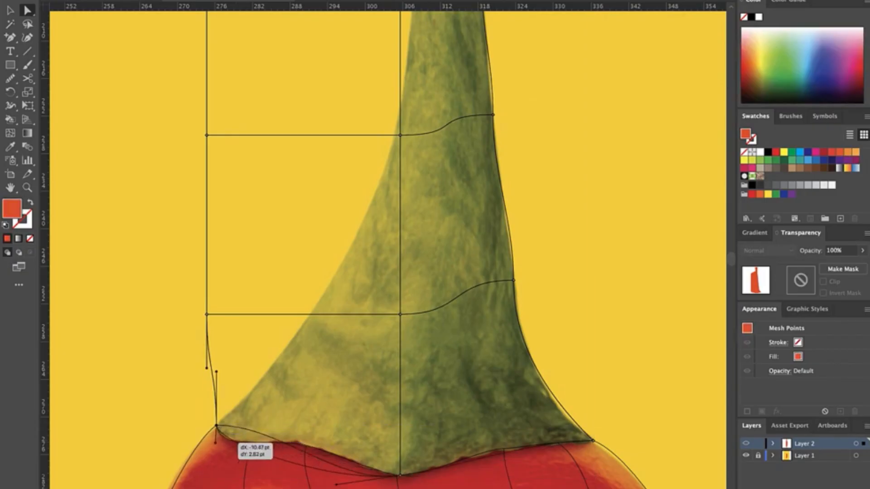
pyautogui.moveTo(336, 485)
pyautogui.mouseDown()
pyautogui.moveTo(326, 448)
pyautogui.moveTo(336, 484)
pyautogui.mouseUp()
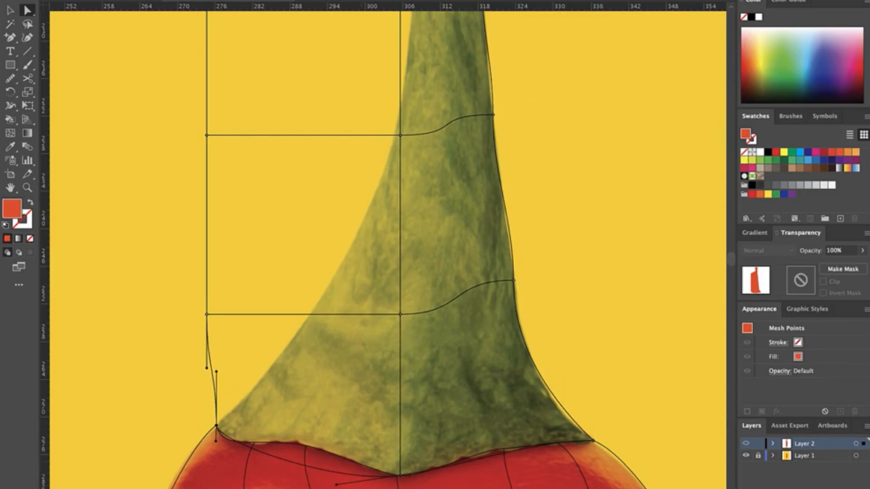
pyautogui.moveTo(207, 314); pyautogui.dragTo(356, 232)
pyautogui.moveTo(216, 371); pyautogui.dragTo(266, 370)
pyautogui.moveTo(357, 231); pyautogui.dragTo(352, 228)
# Step: Move the second and third left-edge points from the base to the stem's outline, with the second line's center point inward
pyautogui.moveTo(207, 135); pyautogui.dragTo(394, 126)
pyautogui.moveTo(400, 135); pyautogui.dragTo(441, 125)
pyautogui.scroll(4, 441, 125)
pyautogui.moveTo(206, 147); pyautogui.dragTo(381, 148)
# Step: Reposition the lowest inner line's left and center points and adjust its handles to follow the stem's shape
pyautogui.scroll(-3, 380, 148)
pyautogui.moveTo(402, 373); pyautogui.dragTo(430, 296)
pyautogui.moveTo(355, 287); pyautogui.dragTo(363, 276)
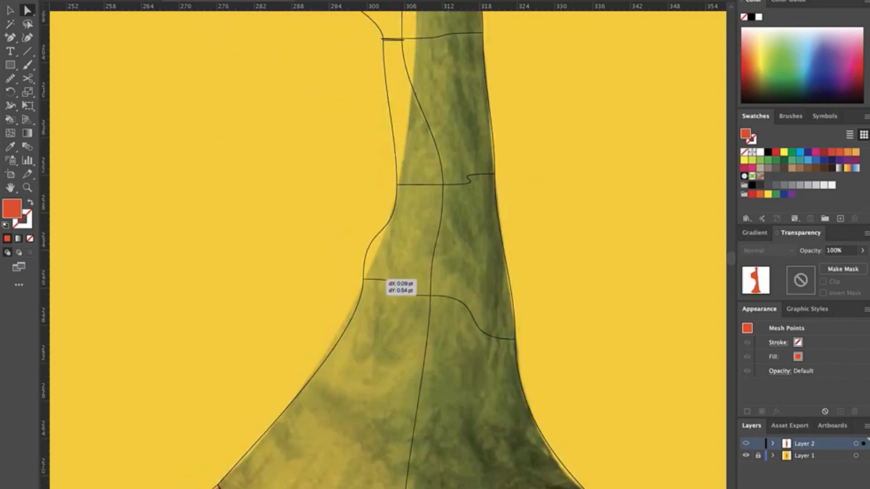
pyautogui.moveTo(428, 275); pyautogui.dragTo(374, 274)
pyautogui.moveTo(365, 295); pyautogui.dragTo(417, 296)
pyautogui.moveTo(459, 340); pyautogui.dragTo(501, 337)
pyautogui.moveTo(430, 296); pyautogui.dragTo(426, 331)
pyautogui.moveTo(362, 235); pyautogui.dragTo(380, 236)
# Step: Move the second line's left point up the stem's outline and raise the lowest line's center and right points
pyautogui.moveTo(397, 185); pyautogui.dragTo(408, 121)
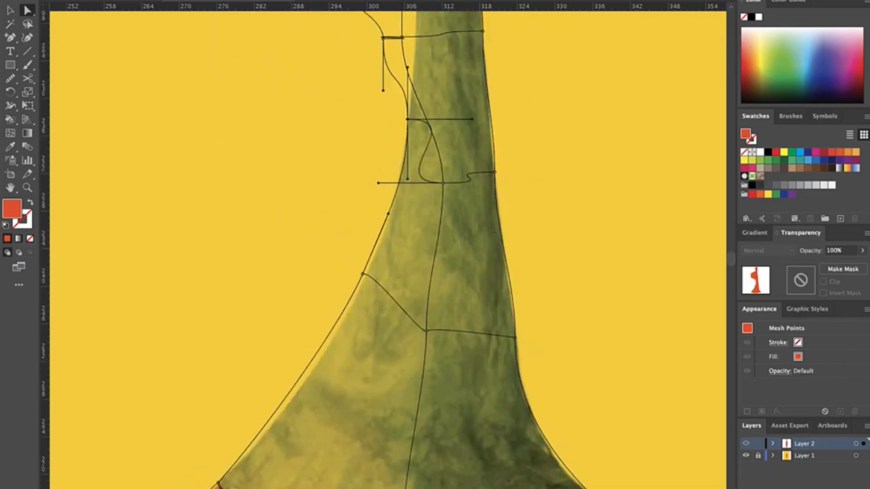
pyautogui.moveTo(362, 276); pyautogui.dragTo(364, 280)
pyautogui.moveTo(425, 331); pyautogui.dragTo(432, 288)
pyautogui.moveTo(514, 339); pyautogui.dragTo(508, 291)
pyautogui.moveTo(538, 445); pyautogui.dragTo(525, 457)
pyautogui.moveTo(508, 344); pyautogui.dragTo(518, 340)
# Step: Raise the second horizontal line's center and right points level with its left point and adjust the handles
pyautogui.scroll(3, 518, 339)
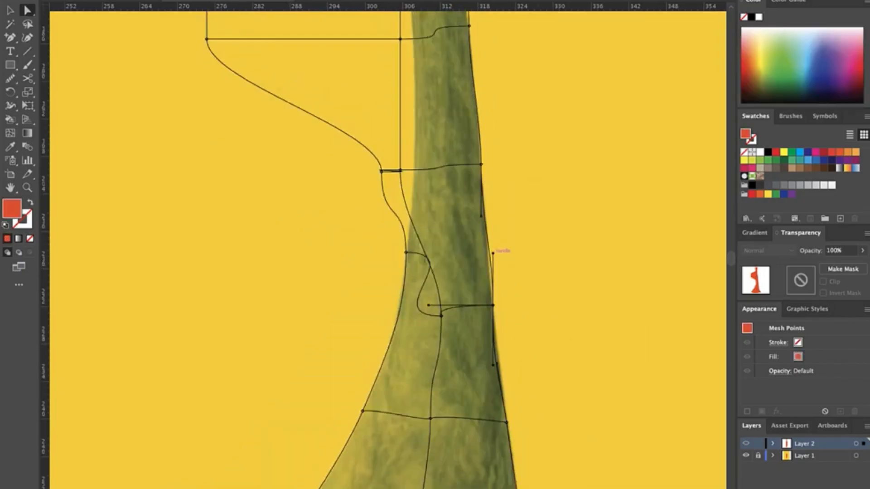
pyautogui.moveTo(492, 252); pyautogui.dragTo(488, 253)
pyautogui.moveTo(471, 254); pyautogui.dragTo(400, 253)
pyautogui.moveTo(442, 316); pyautogui.dragTo(443, 252)
pyautogui.moveTo(493, 305); pyautogui.dragTo(488, 252)
pyautogui.moveTo(406, 202); pyautogui.dragTo(404, 231)
# Step: Move the center point of the mid-stem horizontal mesh line inside the stem and shape its left and center handles
pyautogui.scroll(3, 404, 275)
pyautogui.moveTo(406, 311); pyautogui.dragTo(427, 264)
pyautogui.moveTo(492, 263); pyautogui.dragTo(446, 264)
pyautogui.moveTo(363, 268); pyautogui.dragTo(396, 254)
pyautogui.moveTo(461, 254); pyautogui.dragTo(404, 255)
pyautogui.moveTo(363, 261); pyautogui.dragTo(417, 277)
pyautogui.scroll(3, 429, 263)
pyautogui.moveTo(424, 265); pyautogui.dragTo(428, 254)
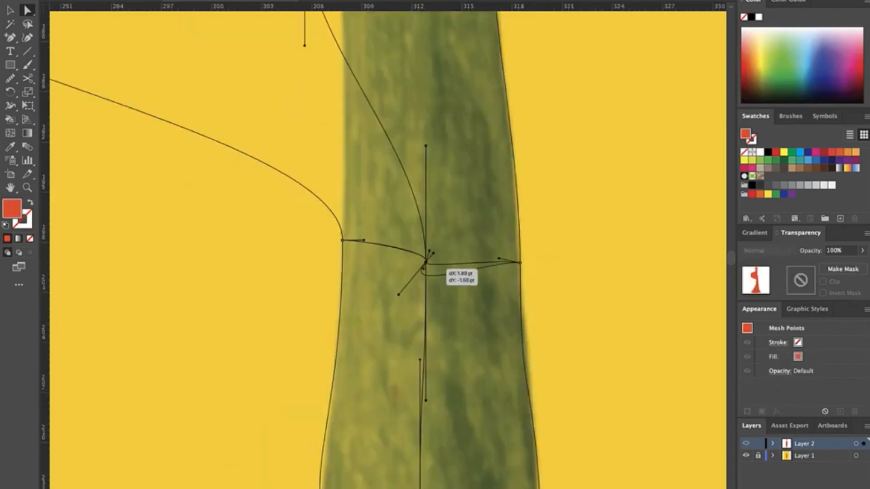
# Step: Fit the next horizontal line up by moving its center point into the stem and its left point onto the outline, shortening the handles
pyautogui.moveTo(429, 133); pyautogui.dragTo(428, 235)
pyautogui.scroll(-2, 421, 280)
pyautogui.moveTo(336, 158); pyautogui.dragTo(395, 125)
pyautogui.moveTo(481, 124); pyautogui.dragTo(407, 125)
pyautogui.moveTo(309, 124); pyautogui.dragTo(399, 138)
pyautogui.moveTo(79, 156); pyautogui.dragTo(354, 135)
pyautogui.moveTo(440, 135); pyautogui.dragTo(417, 136)
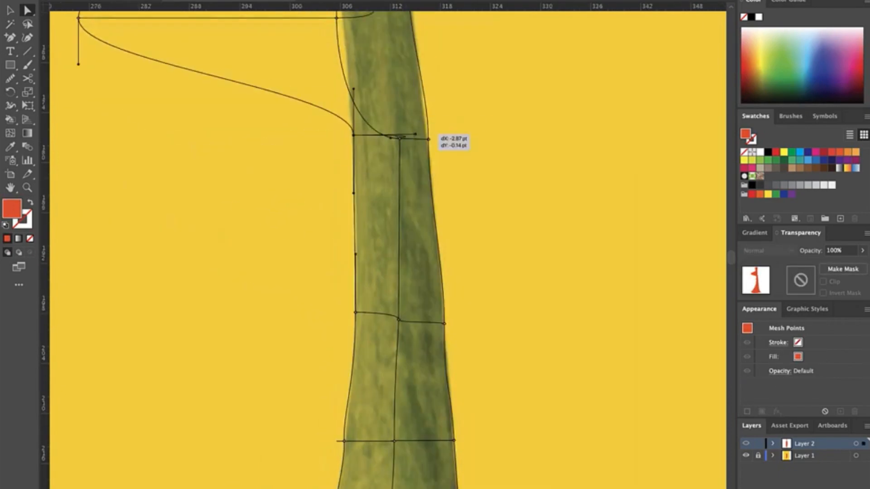
# Step: Move the left and center points of the following higher line onto the stem and level them with the right point
pyautogui.scroll(5, 389, 181)
pyautogui.moveTo(78, 228); pyautogui.dragTo(339, 197)
pyautogui.moveTo(322, 198); pyautogui.dragTo(384, 196)
pyautogui.moveTo(337, 227); pyautogui.dragTo(377, 184)
pyautogui.moveTo(464, 185); pyautogui.dragTo(377, 194)
pyautogui.click(408, 197)
pyautogui.moveTo(376, 241); pyautogui.dragTo(381, 237)
# Step: Reshape the handles of the center point one line below so the vertical mesh line flows smoothly up the stem
pyautogui.click(399, 349)
pyautogui.scroll(3, 389, 354)
pyautogui.moveTo(318, 335); pyautogui.dragTo(326, 338)
pyautogui.scroll(2, 421, 358)
pyautogui.click(399, 330)
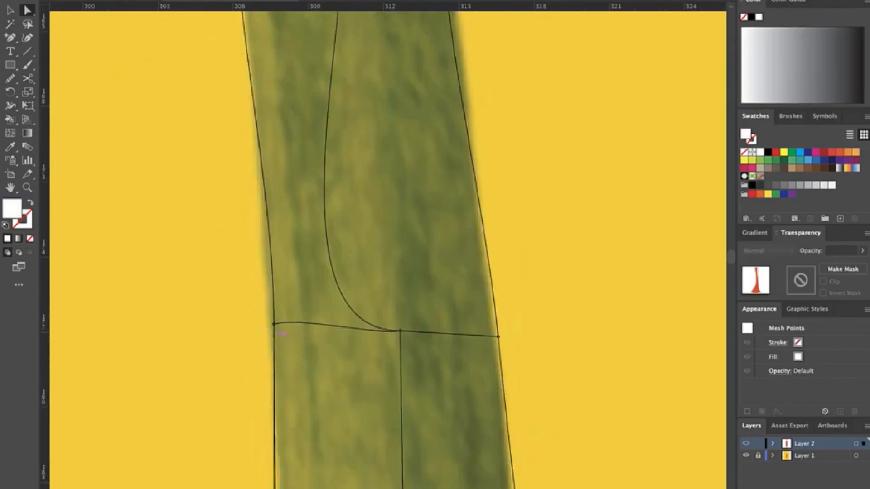
pyautogui.moveTo(263, 330); pyautogui.dragTo(393, 253)
# Step: Fit the second horizontal line below the stem's tip to the outline, adjusting its left and center points and handles
pyautogui.scroll(-3, 399, 290)
pyautogui.scroll(8, 376, 204)
pyautogui.moveTo(280, 282)
pyautogui.mouseDown()
pyautogui.moveTo(293, 268)
pyautogui.moveTo(285, 268)
pyautogui.mouseUp()
pyautogui.moveTo(415, 268); pyautogui.dragTo(300, 268)
pyautogui.moveTo(207, 280); pyautogui.dragTo(329, 277)
pyautogui.moveTo(337, 281)
pyautogui.mouseDown()
pyautogui.moveTo(344, 252)
pyautogui.moveTo(341, 267)
pyautogui.mouseUp()
pyautogui.moveTo(455, 329); pyautogui.dragTo(346, 266)
pyautogui.click(407, 248)
pyautogui.moveTo(278, 248); pyautogui.dragTo(339, 253)
pyautogui.moveTo(286, 268); pyautogui.dragTo(284, 259)
# Step: Smooth the upper stem's right outline and shorten the center point's handles on the line nearest the tip
pyautogui.click(421, 488)
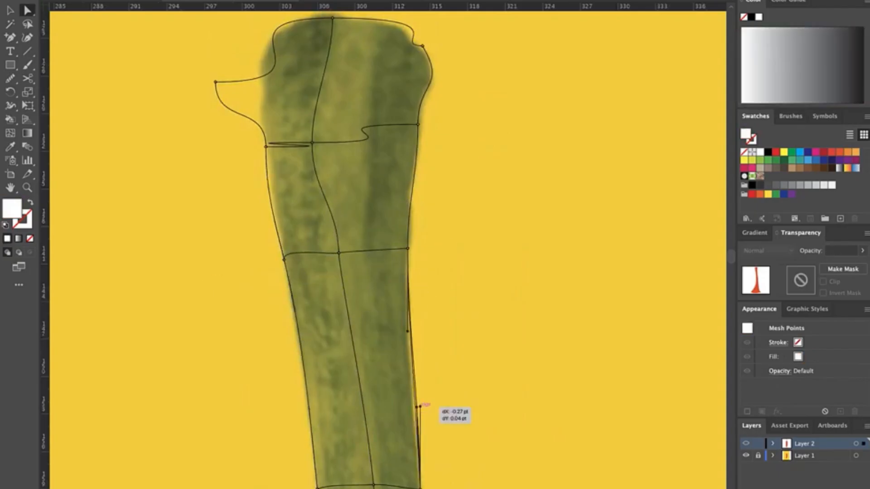
pyautogui.scroll(5, 389, 271)
pyautogui.click(312, 236)
pyautogui.moveTo(182, 236); pyautogui.dragTo(297, 237)
pyautogui.moveTo(441, 231); pyautogui.dragTo(321, 235)
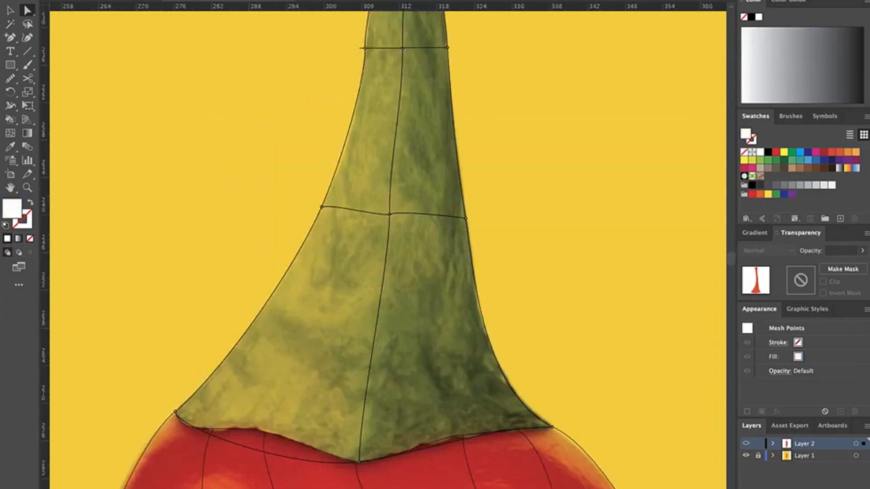
# Step: Add a vertical mesh line on each side of the stem's center line with the Mesh tool
pyautogui.scroll(3, 240, 432)
pyautogui.click(268, 473)
pyautogui.hscroll(4, 268, 472)
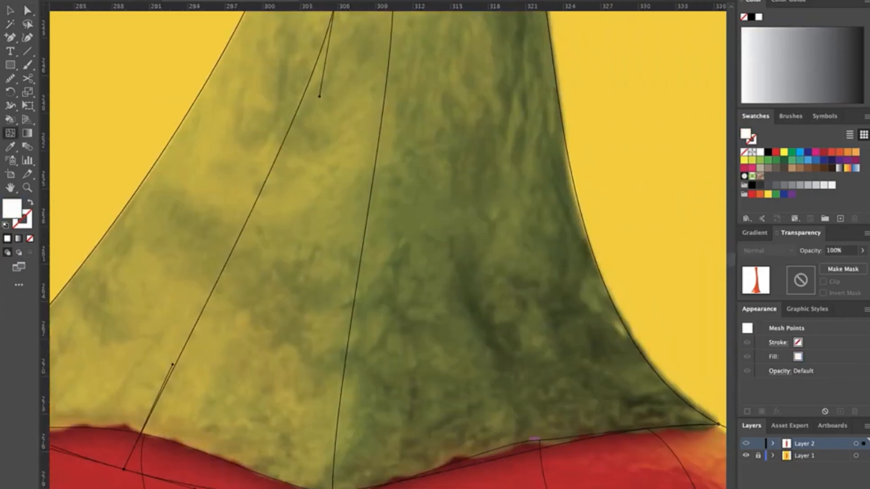
pyautogui.click(527, 449)
pyautogui.scroll(-3, 460, 335)
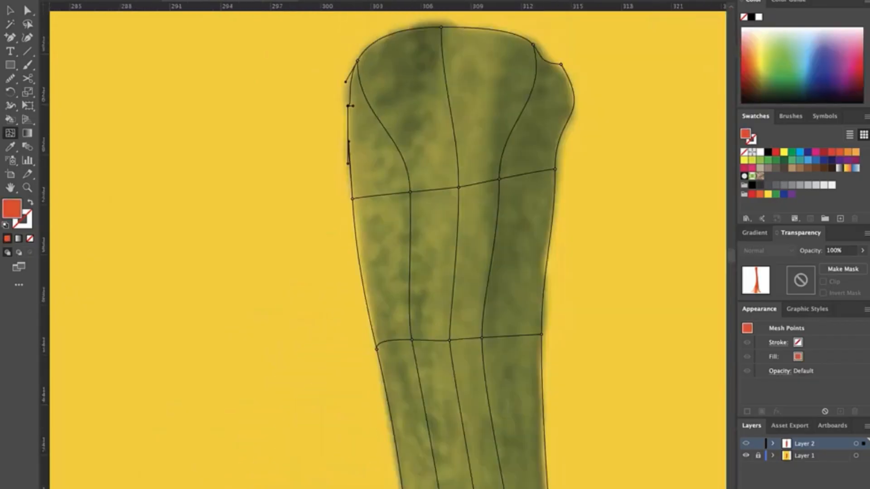
pyautogui.click(458, 187)
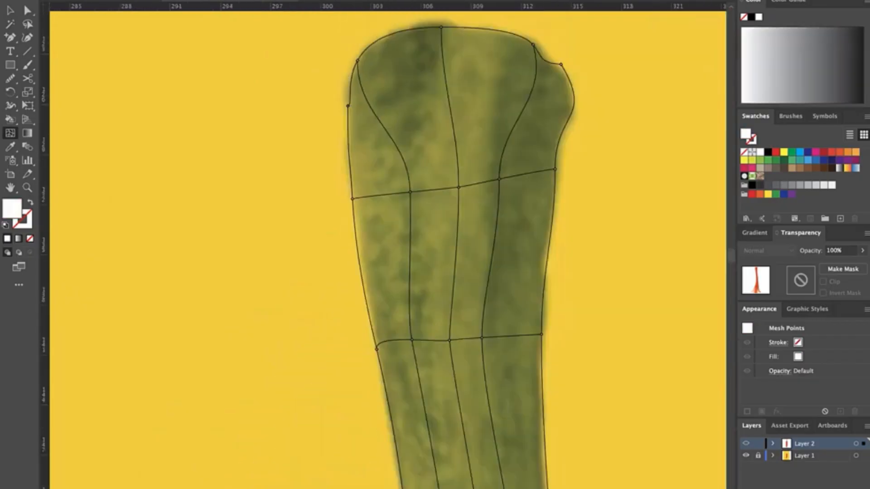
# Step: Reposition the right inner line's mid-stem point and move the left inner line's base point onto the stem's lower edge
pyautogui.scroll(-3, 468, 176)
pyautogui.press('a')
pyautogui.click(457, 123)
pyautogui.scroll(-5, 469, 176)
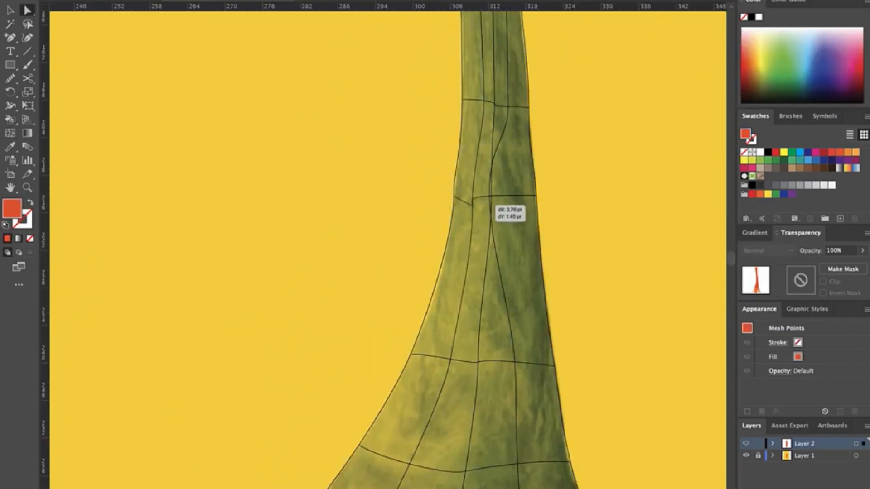
pyautogui.moveTo(490, 200); pyautogui.dragTo(505, 195)
pyautogui.moveTo(529, 106); pyautogui.dragTo(530, 105)
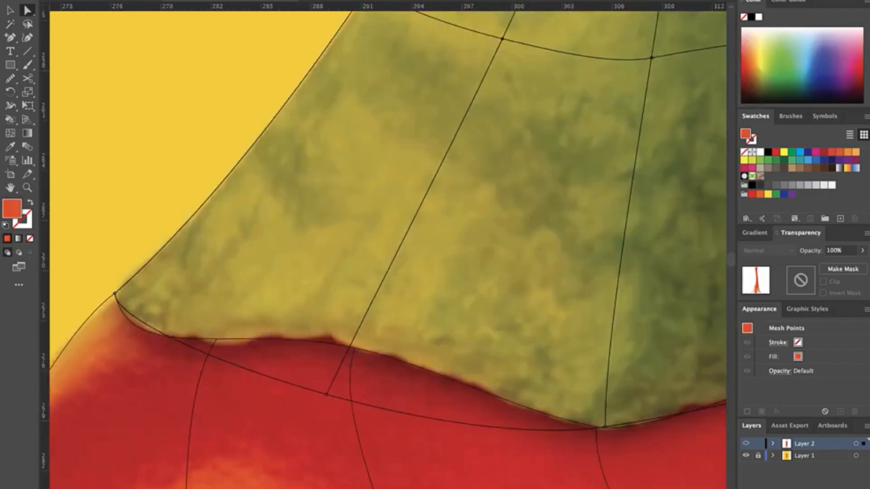
pyautogui.moveTo(347, 400); pyautogui.dragTo(386, 346)
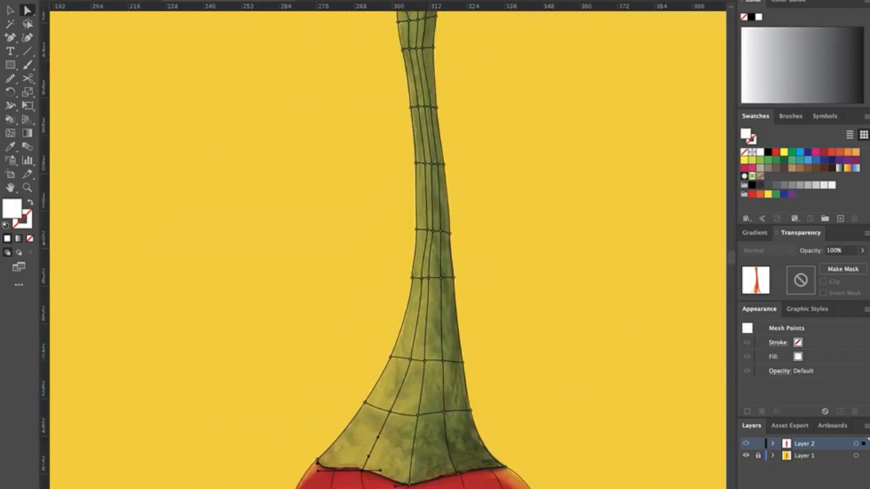
# Step: Show the Navigator to preview the whole pepper while coloring the stem
pyautogui.scroll(5, 385, 249)
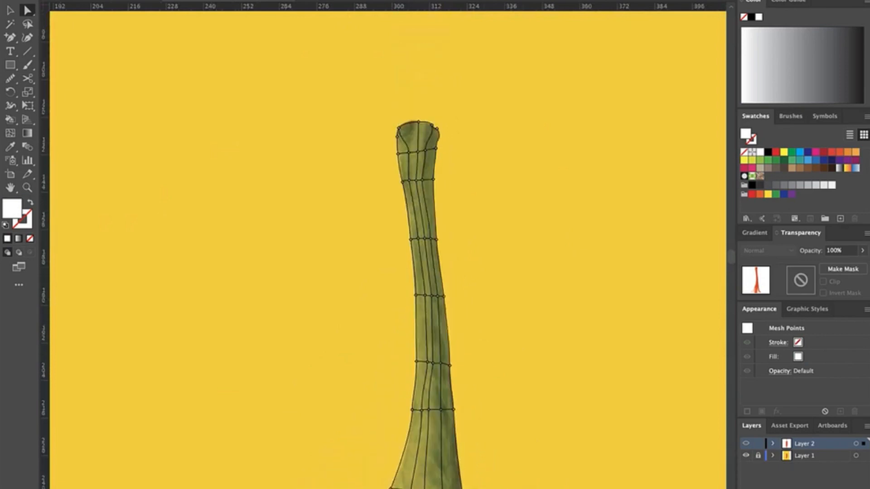
pyautogui.scroll(1, 431, 124)
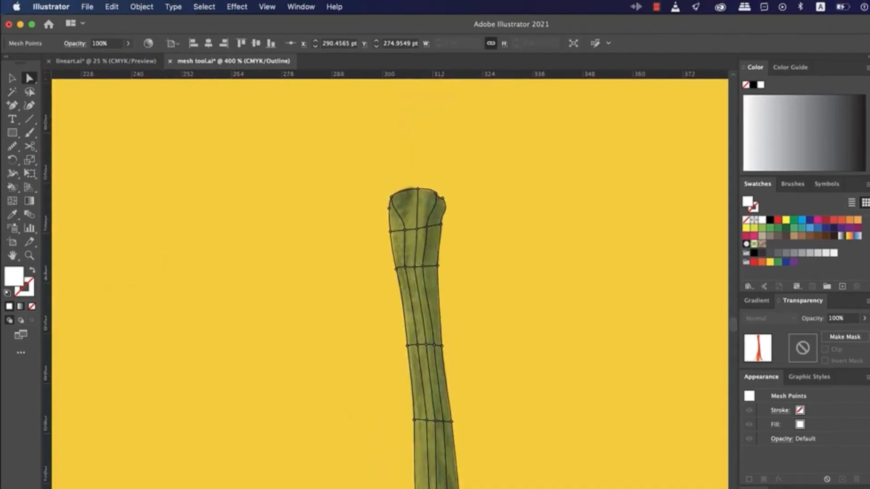
pyautogui.click(300, 7)
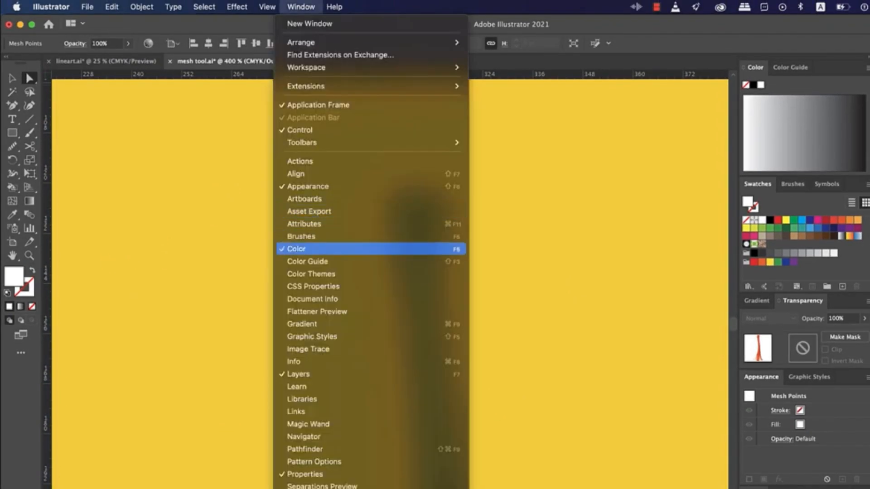
pyautogui.click(303, 436)
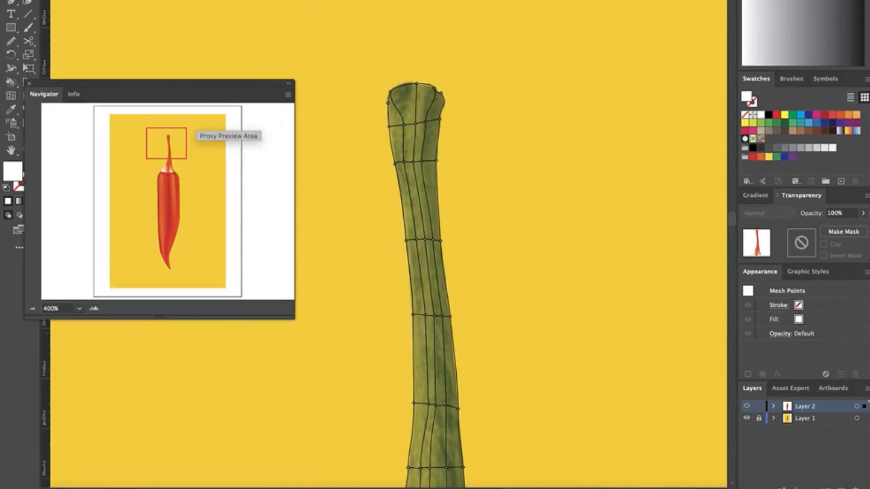
# Step: Color a mesh point on the stem's top edge with the green sampled from the photo beneath it
pyautogui.click(11, 109)
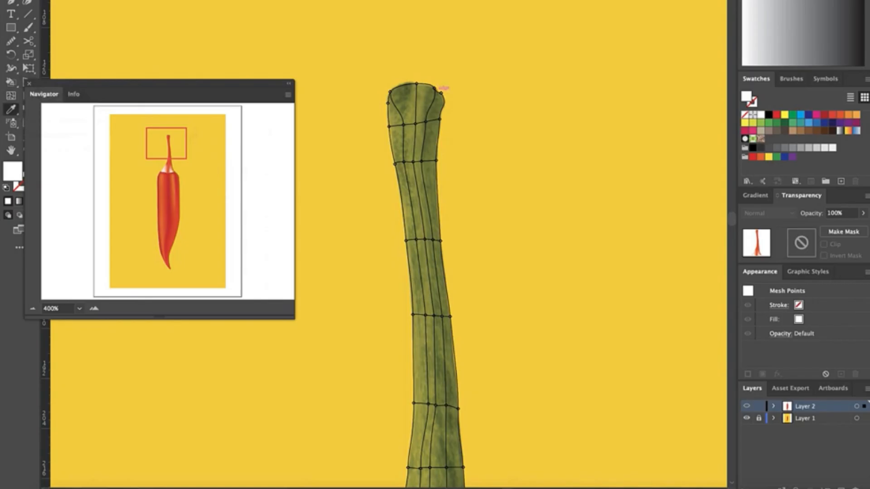
pyautogui.hotkey('ctrl', '=')
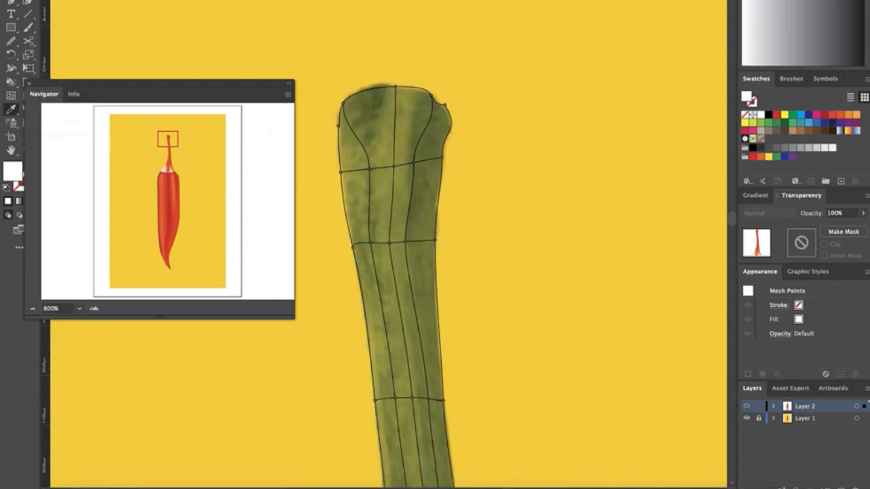
pyautogui.hotkey('ctrl', '=')
pyautogui.keyDown('ctrl'); pyautogui.click(422, 93); pyautogui.keyUp('ctrl')
pyautogui.click(421, 96)
# Step: Color the mesh points along the first horizontal line below the tip with greens sampled from the photo
pyautogui.hscroll(-5, 422, 136)
pyautogui.keyDown('ctrl'); pyautogui.click(389, 209); pyautogui.keyUp('ctrl')
pyautogui.click(394, 208)
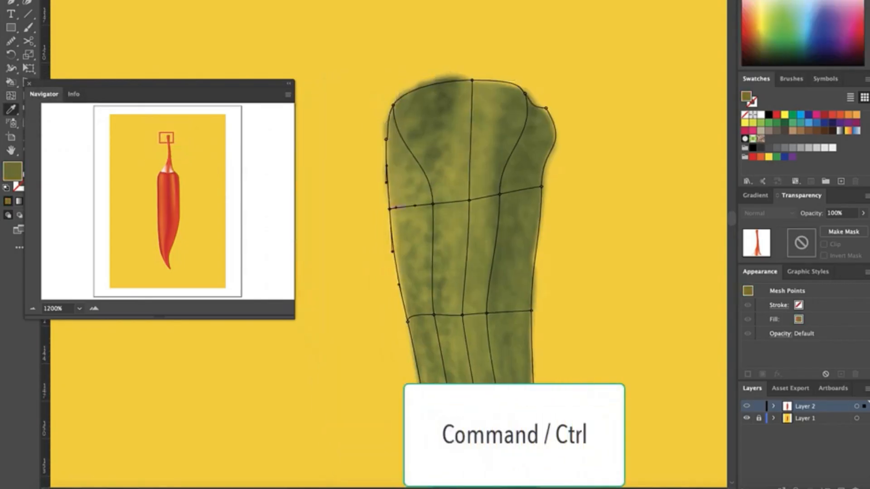
pyautogui.keyDown('ctrl'); pyautogui.click(432, 204); pyautogui.keyUp('ctrl')
pyautogui.click(433, 204)
pyautogui.keyDown('ctrl'); pyautogui.click(469, 200); pyautogui.keyUp('ctrl')
pyautogui.keyDown('ctrl'); pyautogui.click(500, 194); pyautogui.keyUp('ctrl')
pyautogui.click(499, 193)
pyautogui.keyDown('ctrl'); pyautogui.click(542, 187); pyautogui.keyUp('ctrl')
pyautogui.click(541, 187)
# Step: Color the left, center and right points of the second horizontal line with the photo's greens beneath them
pyautogui.moveTo(166, 138); pyautogui.dragTo(166, 139)
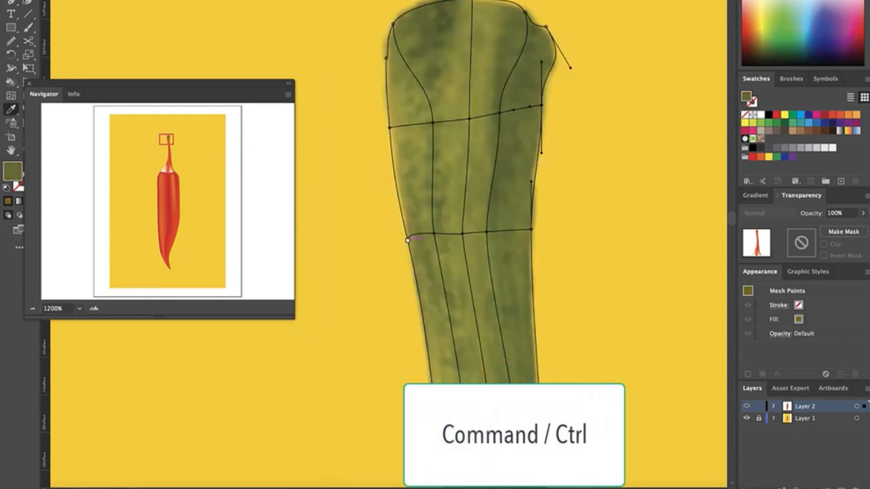
pyautogui.keyDown('ctrl'); pyautogui.click(407, 240); pyautogui.keyUp('ctrl')
pyautogui.click(407, 240)
pyautogui.keyDown('ctrl'); pyautogui.click(462, 234); pyautogui.keyUp('ctrl')
pyautogui.click(462, 234)
pyautogui.keyDown('ctrl'); pyautogui.click(531, 229); pyautogui.keyUp('ctrl')
pyautogui.click(530, 230)
# Step: Sample the photo's greens onto the inner and right points of the third horizontal line below the tip
pyautogui.scroll(-5, 530, 229)
pyautogui.keyDown('ctrl'); pyautogui.click(471, 255); pyautogui.keyUp('ctrl')
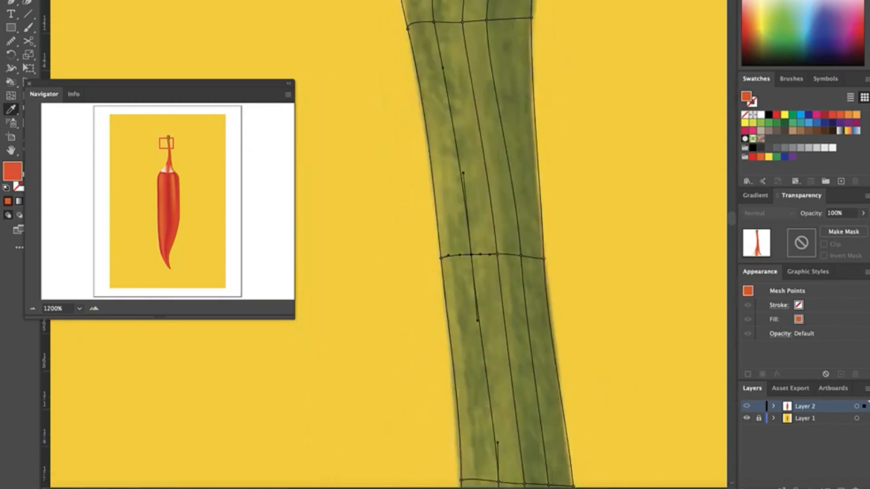
pyautogui.click(471, 254)
pyautogui.keyDown('ctrl'); pyautogui.click(497, 254); pyautogui.keyUp('ctrl')
pyautogui.keyDown('ctrl'); pyautogui.click(521, 256); pyautogui.keyUp('ctrl')
pyautogui.keyDown('ctrl'); pyautogui.click(544, 258); pyautogui.keyUp('ctrl')
# Step: Color the points of the fourth horizontal line from the left edge across with sampled photo greens
pyautogui.scroll(-5, 544, 258)
pyautogui.keyDown('ctrl'); pyautogui.click(461, 235); pyautogui.keyUp('ctrl')
pyautogui.keyDown('ctrl'); pyautogui.click(499, 236); pyautogui.keyUp('ctrl')
pyautogui.keyDown('ctrl'); pyautogui.click(524, 238); pyautogui.keyUp('ctrl')
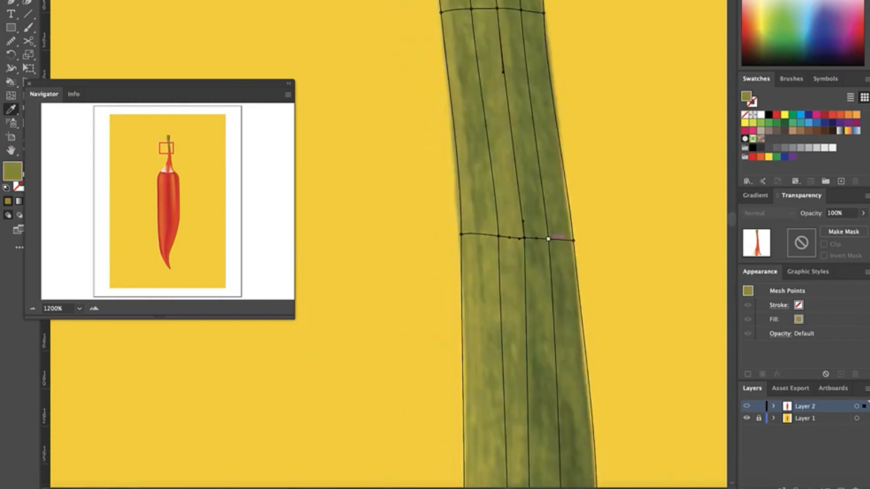
pyautogui.keyDown('ctrl'); pyautogui.click(548, 238); pyautogui.keyUp('ctrl')
pyautogui.click(548, 239)
# Step: Color all five points of the fifth horizontal line with the photo colors directly beneath them
pyautogui.scroll(-5, 573, 240)
pyautogui.keyDown('ctrl'); pyautogui.click(464, 296); pyautogui.keyUp('ctrl')
pyautogui.click(464, 296)
pyautogui.keyDown('ctrl'); pyautogui.click(507, 298); pyautogui.keyUp('ctrl')
pyautogui.keyDown('ctrl'); pyautogui.click(529, 304); pyautogui.keyUp('ctrl')
pyautogui.keyDown('ctrl'); pyautogui.click(561, 303); pyautogui.keyUp('ctrl')
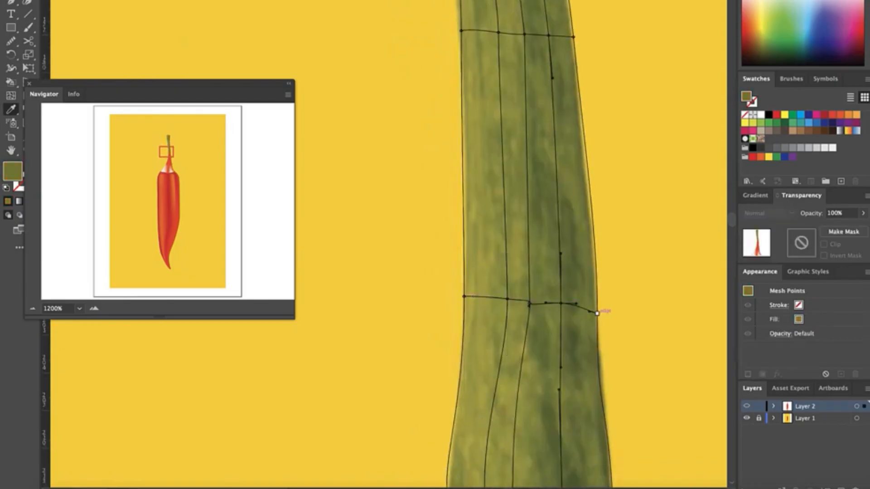
pyautogui.keyDown('ctrl'); pyautogui.click(597, 313); pyautogui.keyUp('ctrl')
pyautogui.click(597, 313)
# Step: Color the sixth horizontal line's left point, then nudge its second point level and shorten that point's vertical handles
pyautogui.scroll(-5, 597, 313)
pyautogui.keyDown('ctrl'); pyautogui.click(447, 280); pyautogui.keyUp('ctrl')
pyautogui.click(447, 280)
pyautogui.keyDown('ctrl'); pyautogui.click(485, 280); pyautogui.keyUp('ctrl')
pyautogui.moveTo(485, 280); pyautogui.dragTo(484, 283)
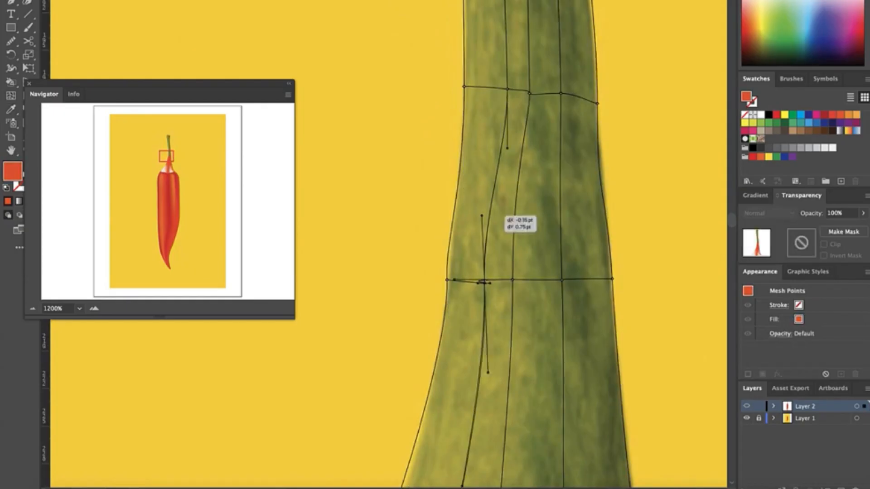
pyautogui.moveTo(481, 216); pyautogui.dragTo(484, 257)
pyautogui.moveTo(485, 373); pyautogui.dragTo(484, 316)
pyautogui.moveTo(483, 284); pyautogui.dragTo(485, 280)
# Step: Shorten the second point's side handle on the sixth line and color the line's remaining points from the photo
pyautogui.scroll(3, 485, 282)
pyautogui.moveTo(401, 274); pyautogui.dragTo(469, 274)
pyautogui.scroll(-2, 449, 291)
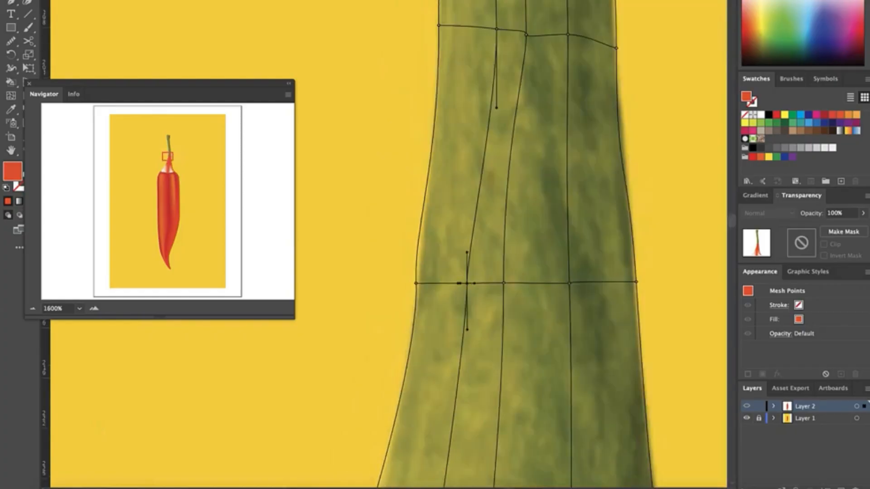
pyautogui.click(467, 283)
pyautogui.keyDown('ctrl'); pyautogui.click(504, 283); pyautogui.keyUp('ctrl')
pyautogui.keyDown('ctrl'); pyautogui.click(570, 283); pyautogui.keyUp('ctrl')
pyautogui.click(570, 283)
pyautogui.keyDown('ctrl'); pyautogui.click(635, 282); pyautogui.keyUp('ctrl')
pyautogui.click(636, 282)
# Step: Color the points of the seventh horizontal line, where the stem widens, with greens sampled from the photo
pyautogui.scroll(-10, 636, 281)
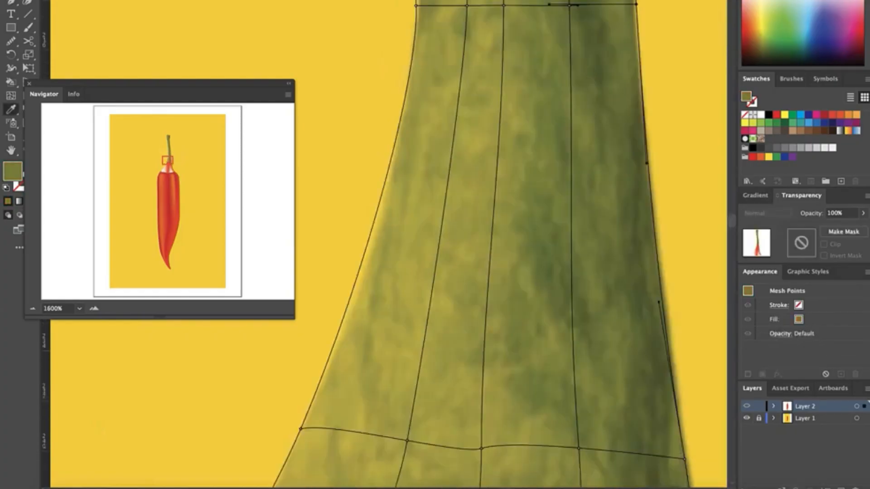
pyautogui.keyDown('ctrl'); pyautogui.click(319, 271); pyautogui.keyUp('ctrl')
pyautogui.keyDown('ctrl'); pyautogui.click(425, 282); pyautogui.keyUp('ctrl')
pyautogui.keyDown('ctrl'); pyautogui.click(499, 289); pyautogui.keyUp('ctrl')
pyautogui.click(499, 290)
pyautogui.keyDown('ctrl'); pyautogui.click(596, 290); pyautogui.keyUp('ctrl')
pyautogui.keyDown('ctrl'); pyautogui.click(702, 301); pyautogui.keyUp('ctrl')
# Step: Color the five points of the lowest inner horizontal line with the photo's greens beneath them
pyautogui.scroll(3, 625, 271)
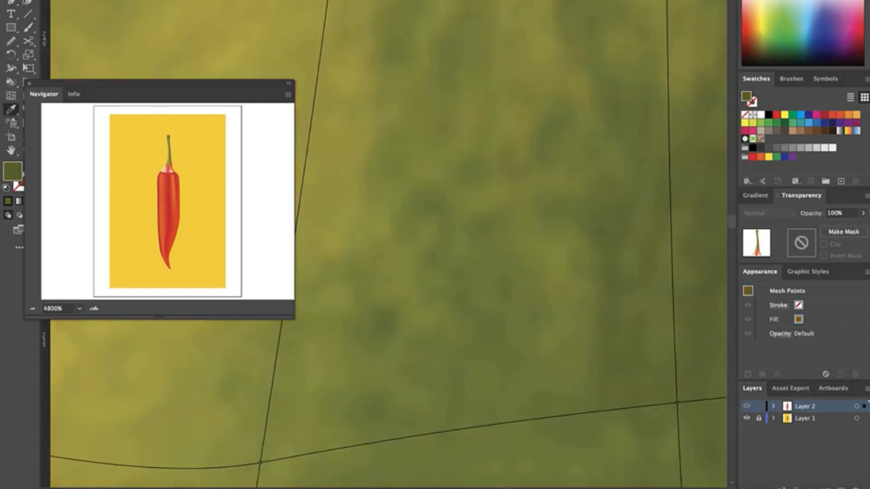
pyautogui.scroll(-5, 625, 272)
pyautogui.keyDown('ctrl'); pyautogui.click(424, 264); pyautogui.keyUp('ctrl')
pyautogui.keyDown('ctrl'); pyautogui.click(490, 290); pyautogui.keyUp('ctrl')
pyautogui.keyDown('ctrl'); pyautogui.click(564, 299); pyautogui.keyUp('ctrl')
pyautogui.keyDown('ctrl'); pyautogui.click(634, 290); pyautogui.keyUp('ctrl')
pyautogui.keyDown('ctrl'); pyautogui.click(704, 287); pyautogui.keyUp('ctrl')
# Step: Color the mesh points along the stem's bottom edge, from the left corner to the right corner, with sampled photo colors
pyautogui.keyDown('ctrl'); pyautogui.click(297, 417); pyautogui.keyUp('ctrl')
pyautogui.keyDown('ctrl'); pyautogui.click(416, 447); pyautogui.keyUp('ctrl')
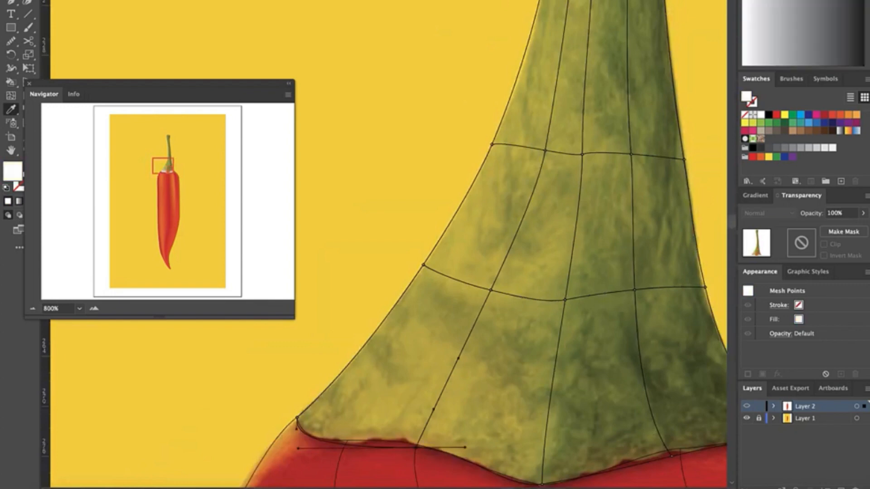
pyautogui.scroll(-2, 416, 447)
pyautogui.keyDown('ctrl'); pyautogui.click(542, 442); pyautogui.keyUp('ctrl')
pyautogui.keyDown('ctrl'); pyautogui.click(672, 414); pyautogui.keyUp('ctrl')
pyautogui.click(672, 412)
pyautogui.hscroll(5, 672, 412)
pyautogui.keyDown('ctrl'); pyautogui.click(617, 395); pyautogui.keyUp('ctrl')
pyautogui.click(616, 394)
# Step: Switch Layer 2 from outline to preview display and deselect the stem mesh
pyautogui.scroll(-4, 607, 395)
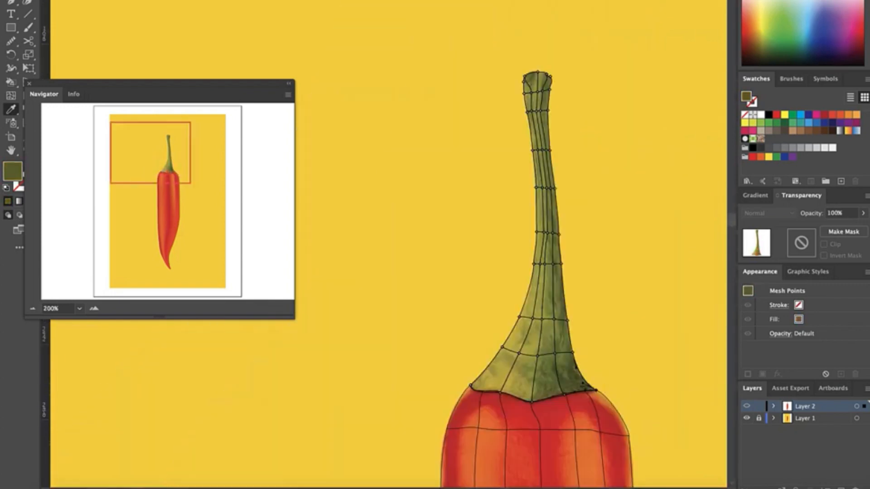
pyautogui.scroll(1, 588, 390)
pyautogui.scroll(-3, 589, 390)
pyautogui.press('v')
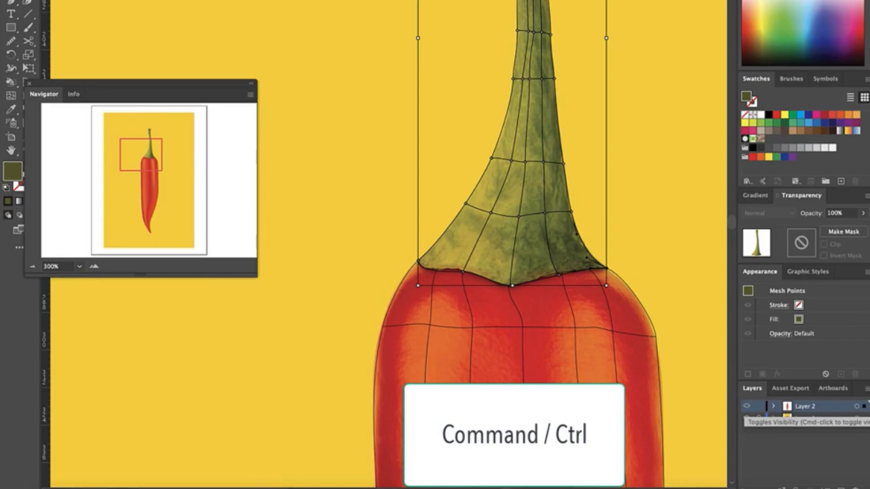
pyautogui.keyDown('super'); pyautogui.click(746, 407); pyautogui.keyUp('super')
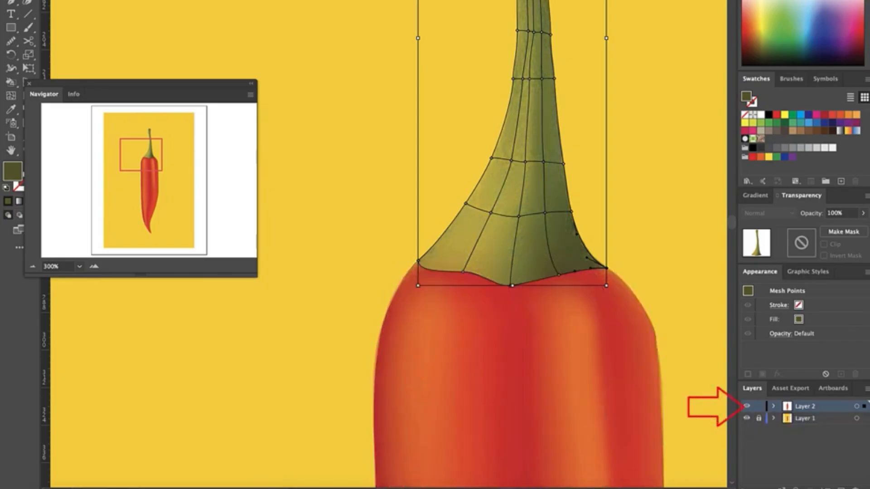
pyautogui.press('super+shift+a')
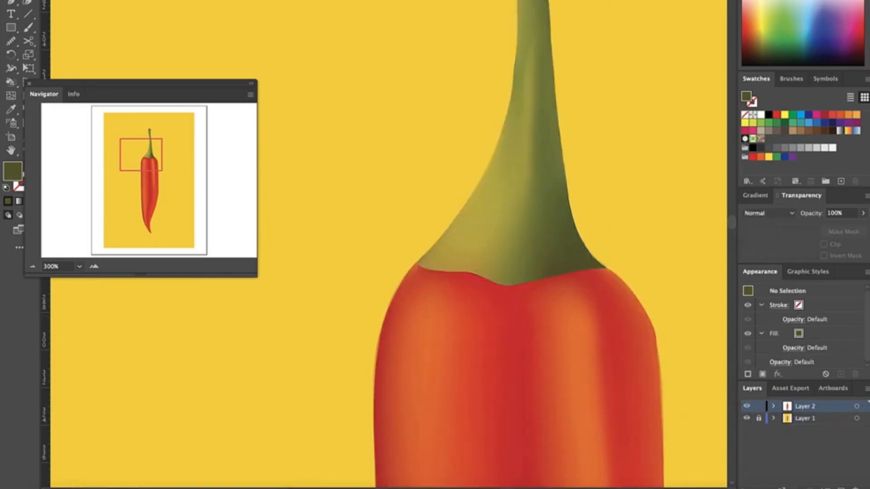
# Step: View the whole pepper and toggle Layer 2's display to check the finished mesh artwork against the photo
pyautogui.press('super+1')
pyautogui.scroll(-3, 655, 320)
pyautogui.hscroll(1, 655, 321)
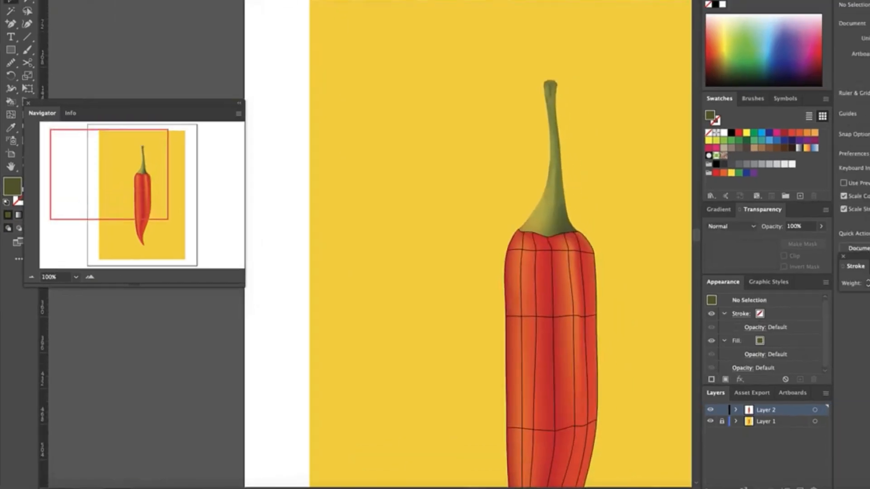
pyautogui.press('super+minus')
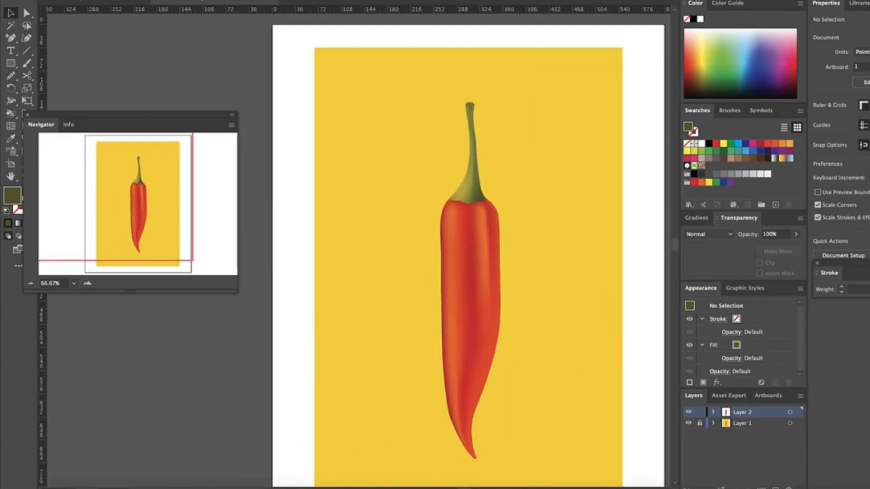
pyautogui.click(688, 412)
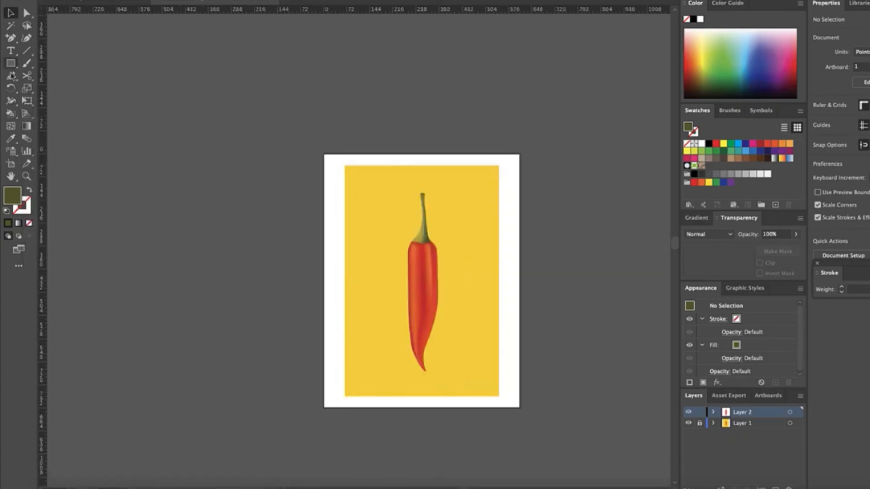
# Step: Draw a rectangle on Layer 2 covering the whole photo, with the default black stroke and no fill
pyautogui.click(9, 65)
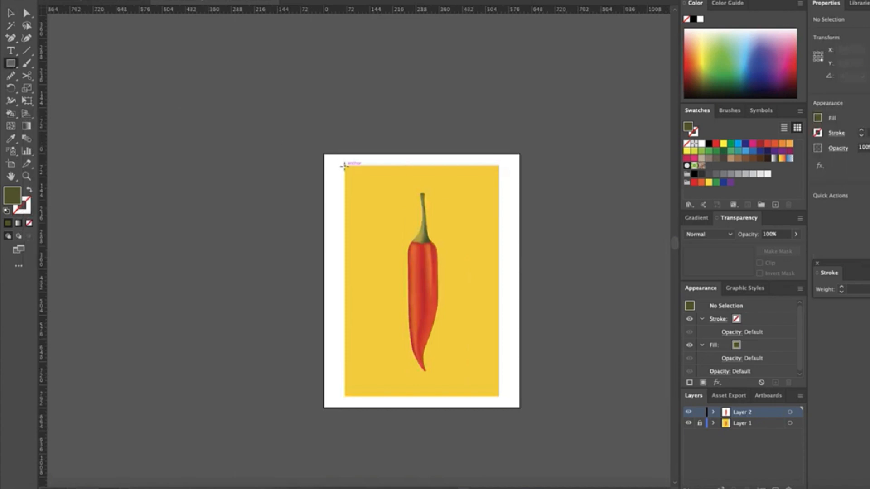
pyautogui.moveTo(344, 167); pyautogui.dragTo(499, 397)
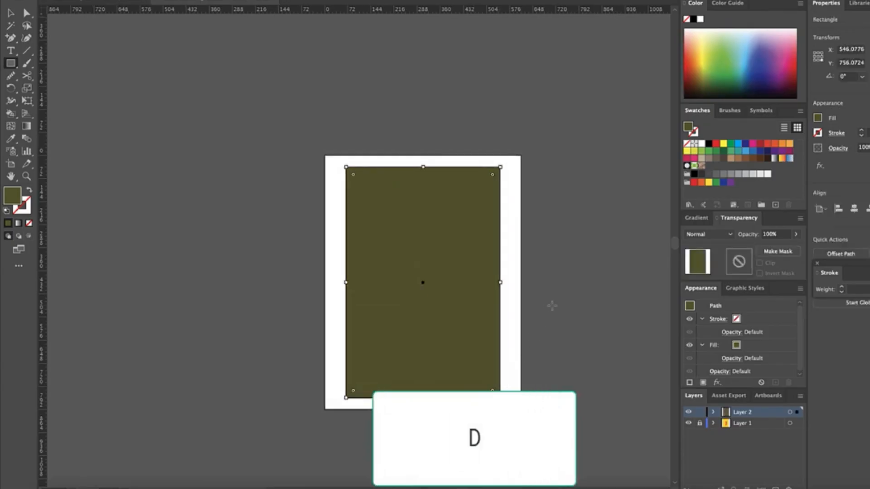
pyautogui.press('d')
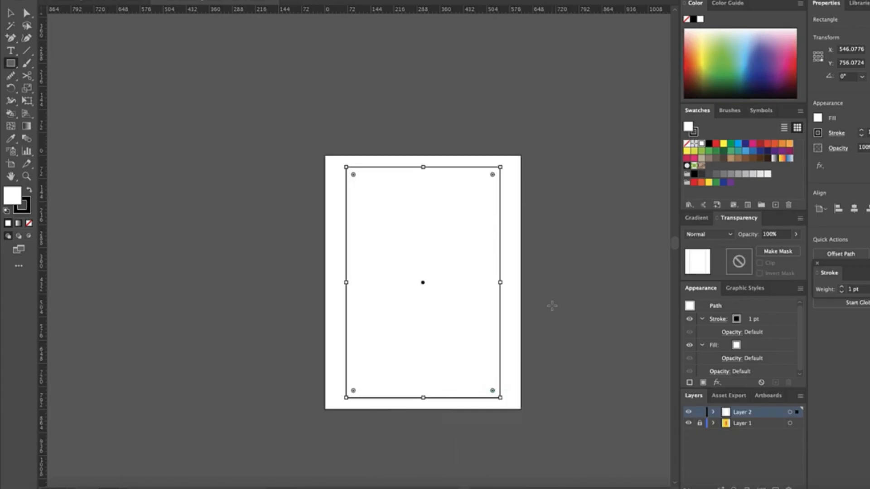
pyautogui.press('/')
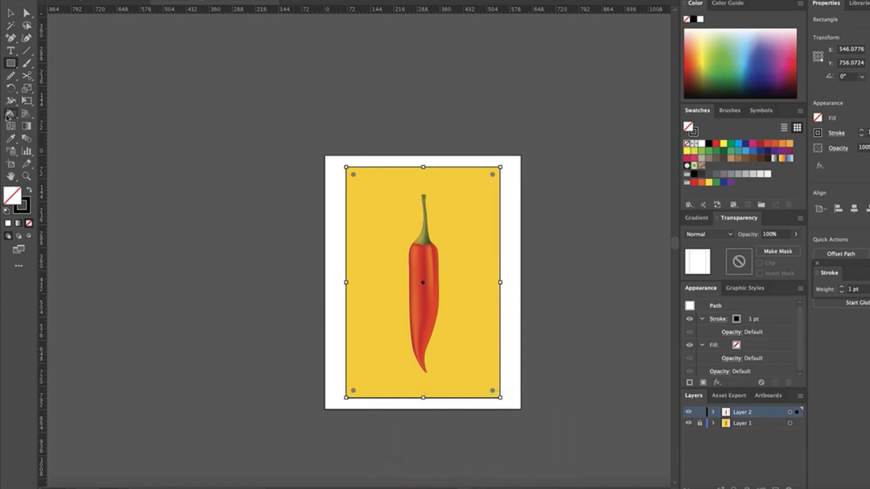
# Step: Fill the background rectangle with the yellow sampled from the photo's background beside the pepper
pyautogui.click(11, 139)
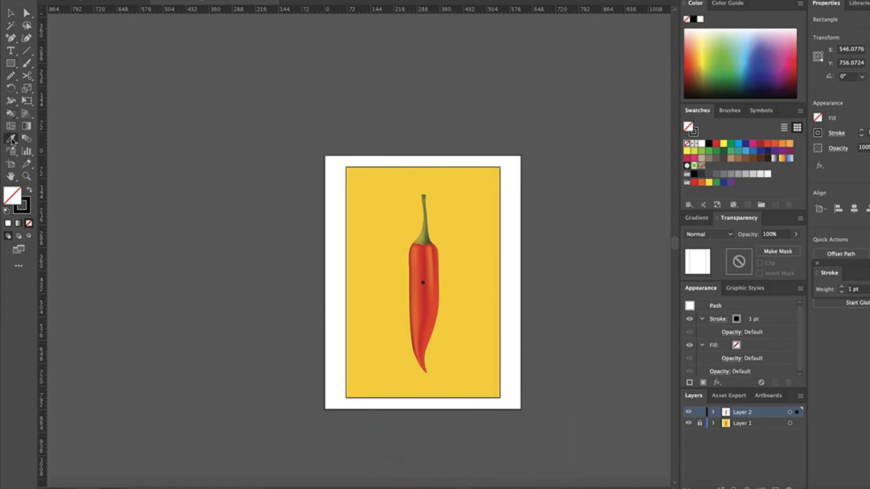
pyautogui.click(494, 212)
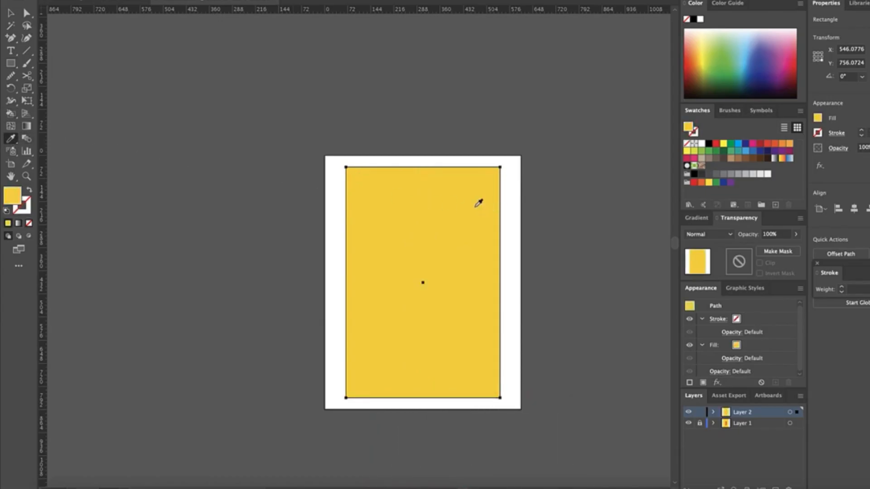
pyautogui.press('v')
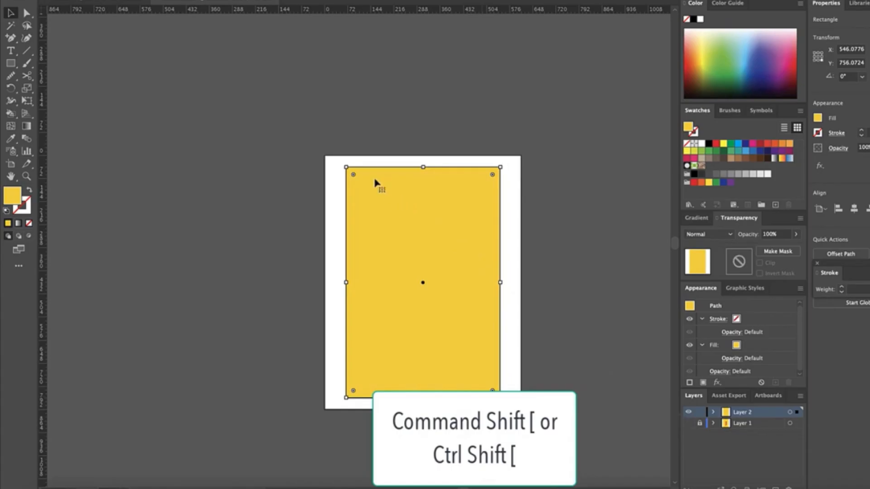
# Step: Send the yellow rectangle behind the pepper and stem meshes and deselect it
pyautogui.press('super+shift+bracketleft')
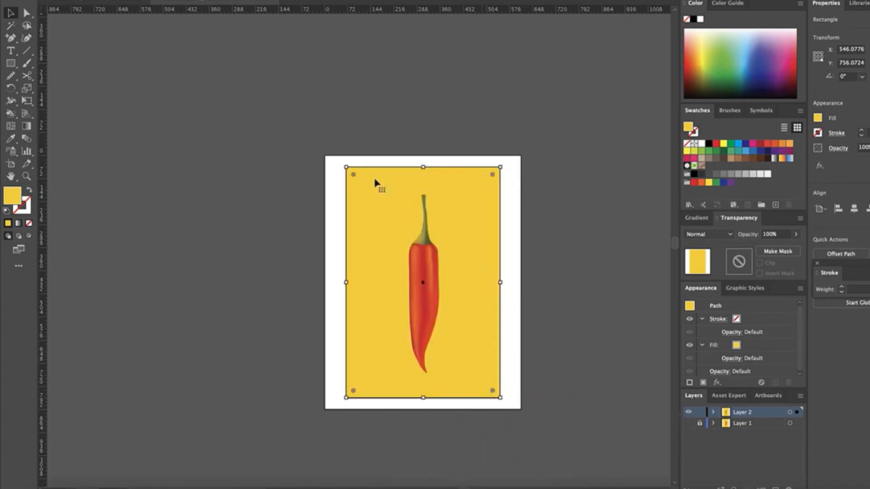
pyautogui.click(548, 216)
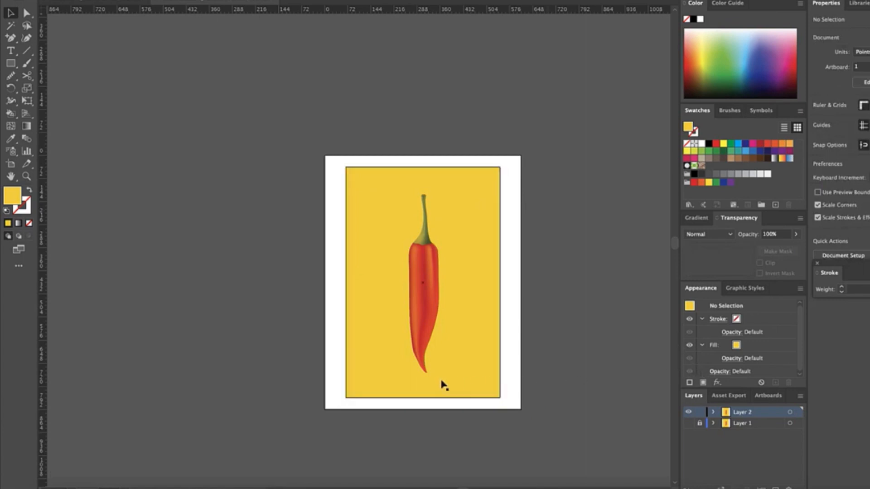
pyautogui.scroll(1, 443, 385)
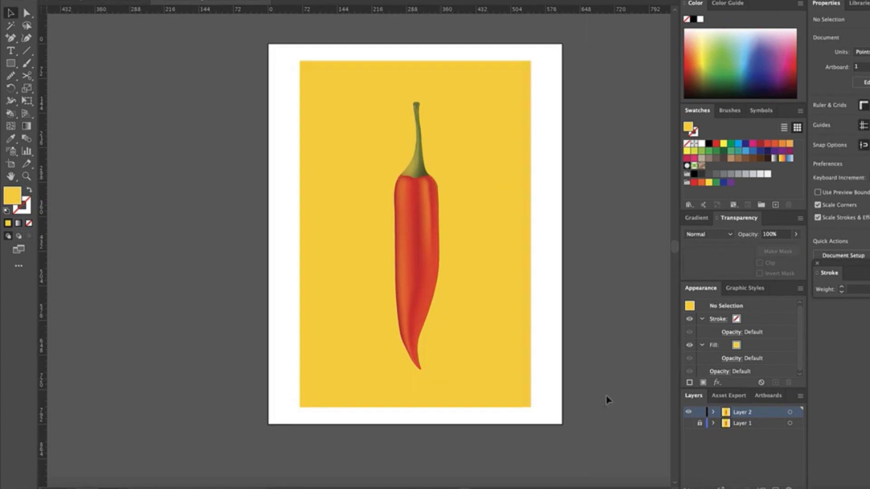